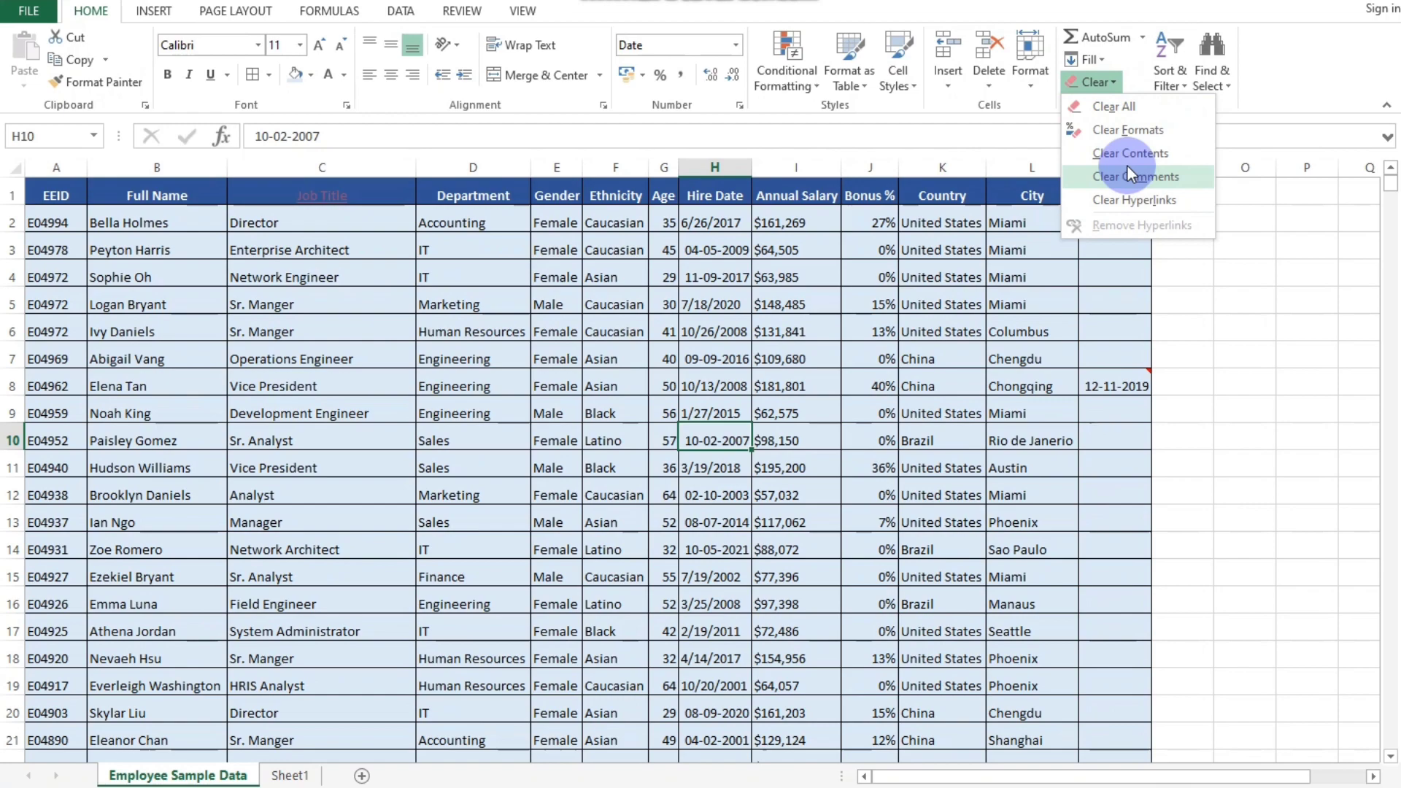
- Examine the formatting of header row A1:M1 and the employee records below it
{"action": "left_click", "coordinate": [728, 432]}
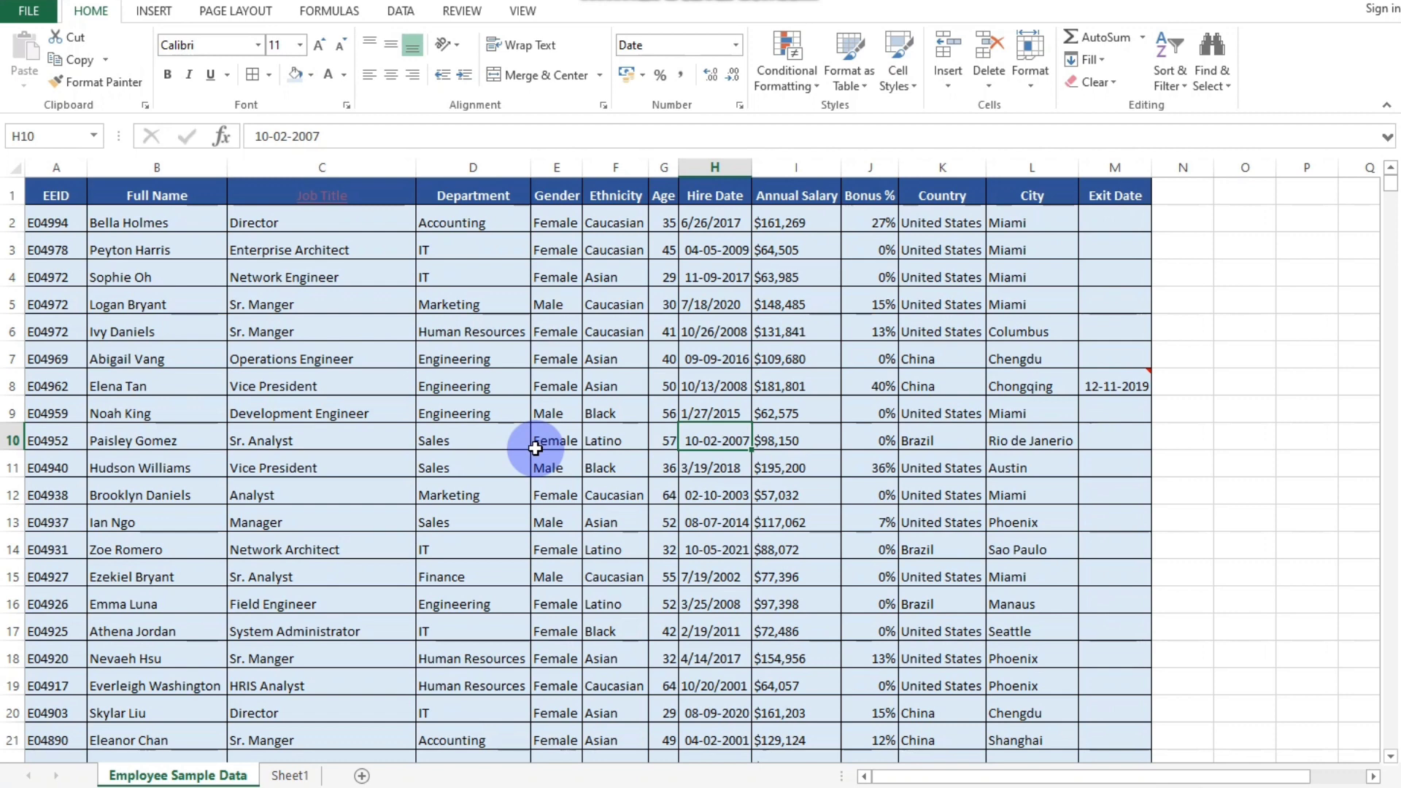
{"action": "left_click", "coordinate": [187, 223]}
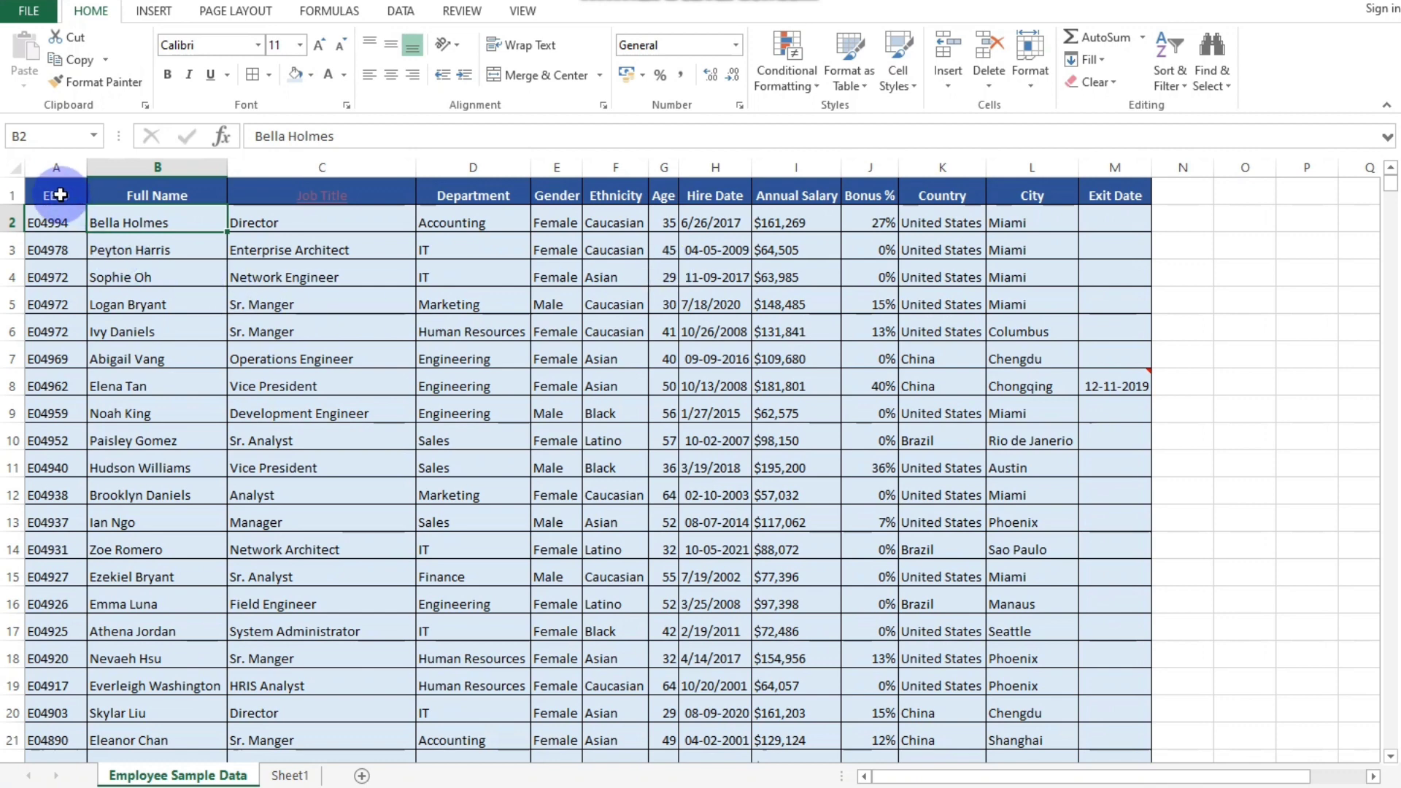
{"action": "left_click_drag", "start_coordinate": [58, 193], "coordinate": [1079, 191]}
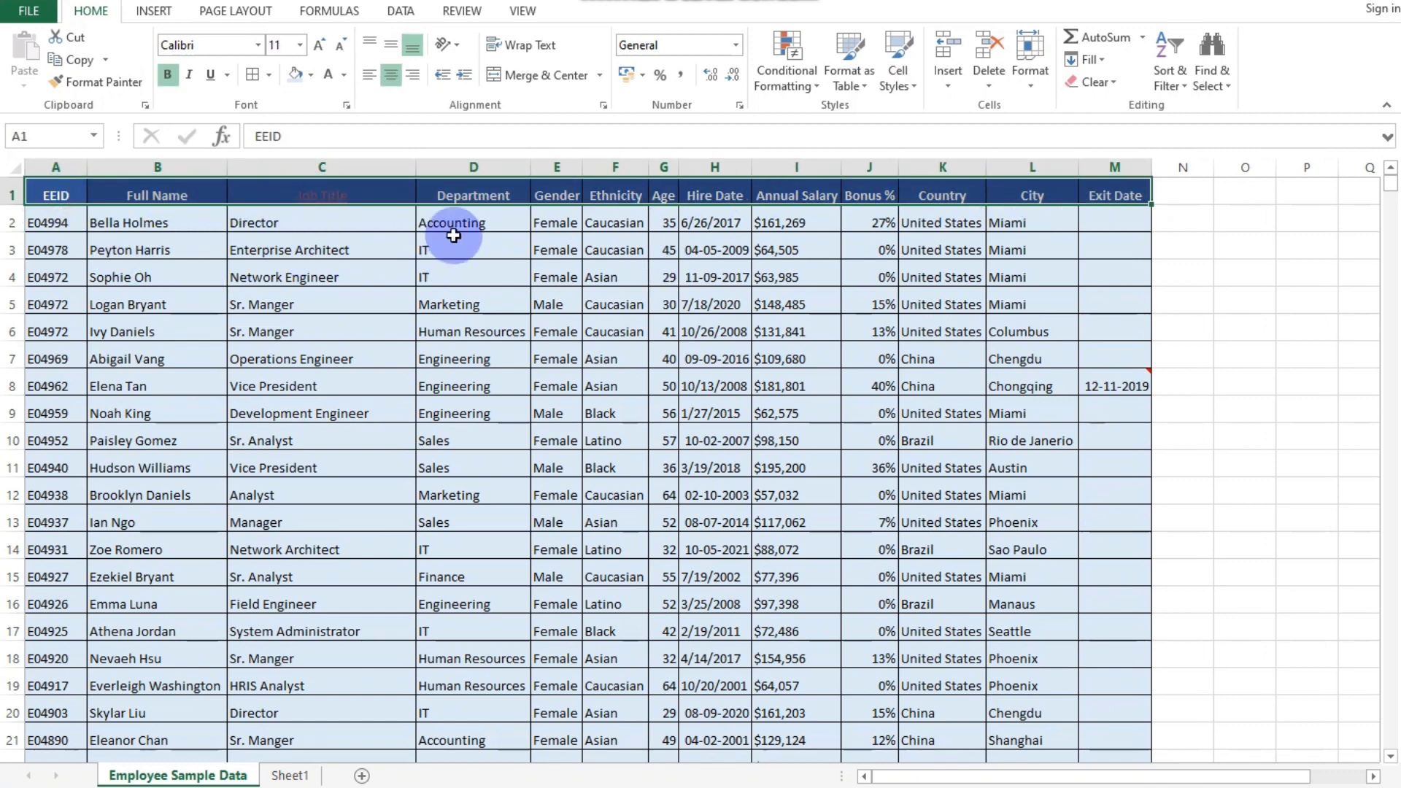
{"action": "left_click", "coordinate": [476, 194]}
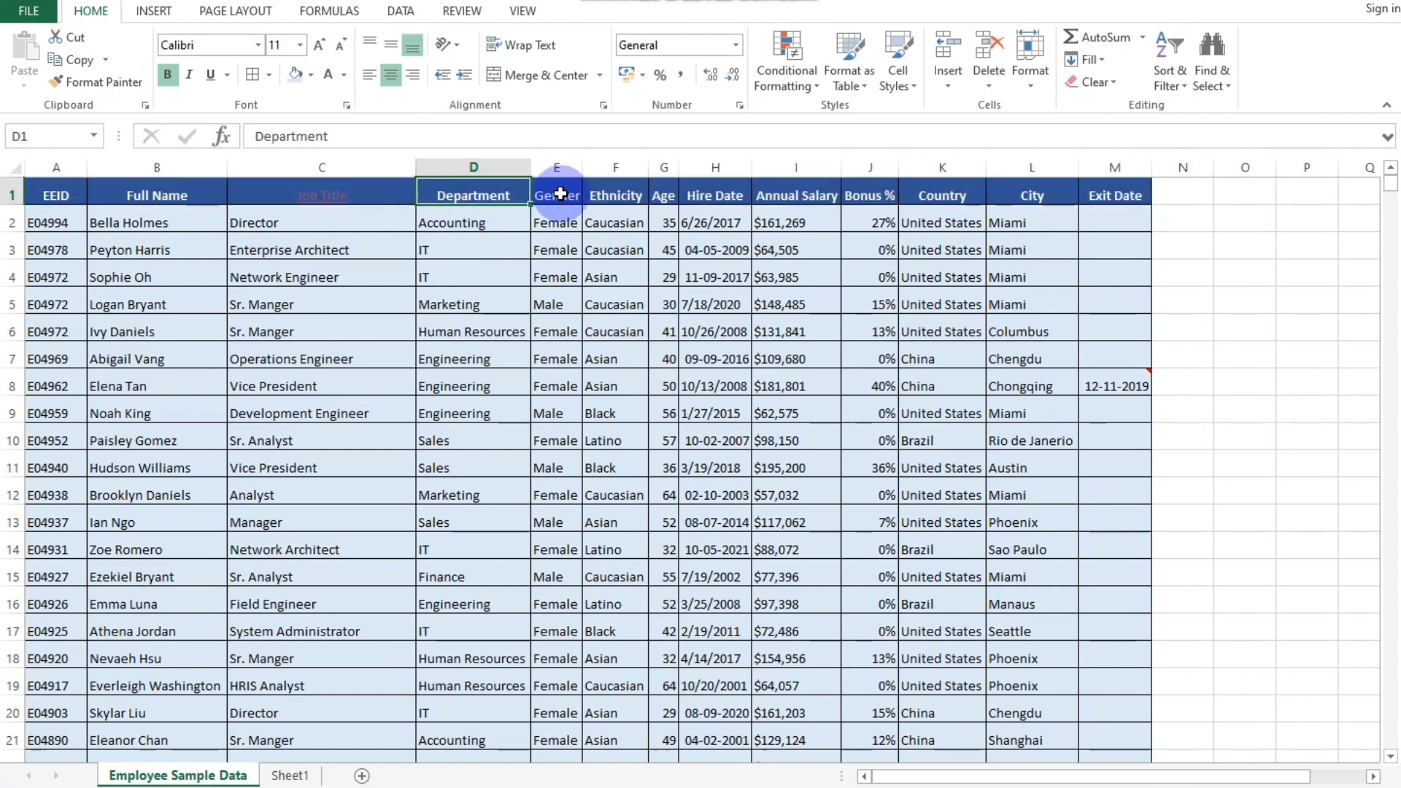
{"action": "left_click_drag", "start_coordinate": [56, 219], "coordinate": [1086, 739]}
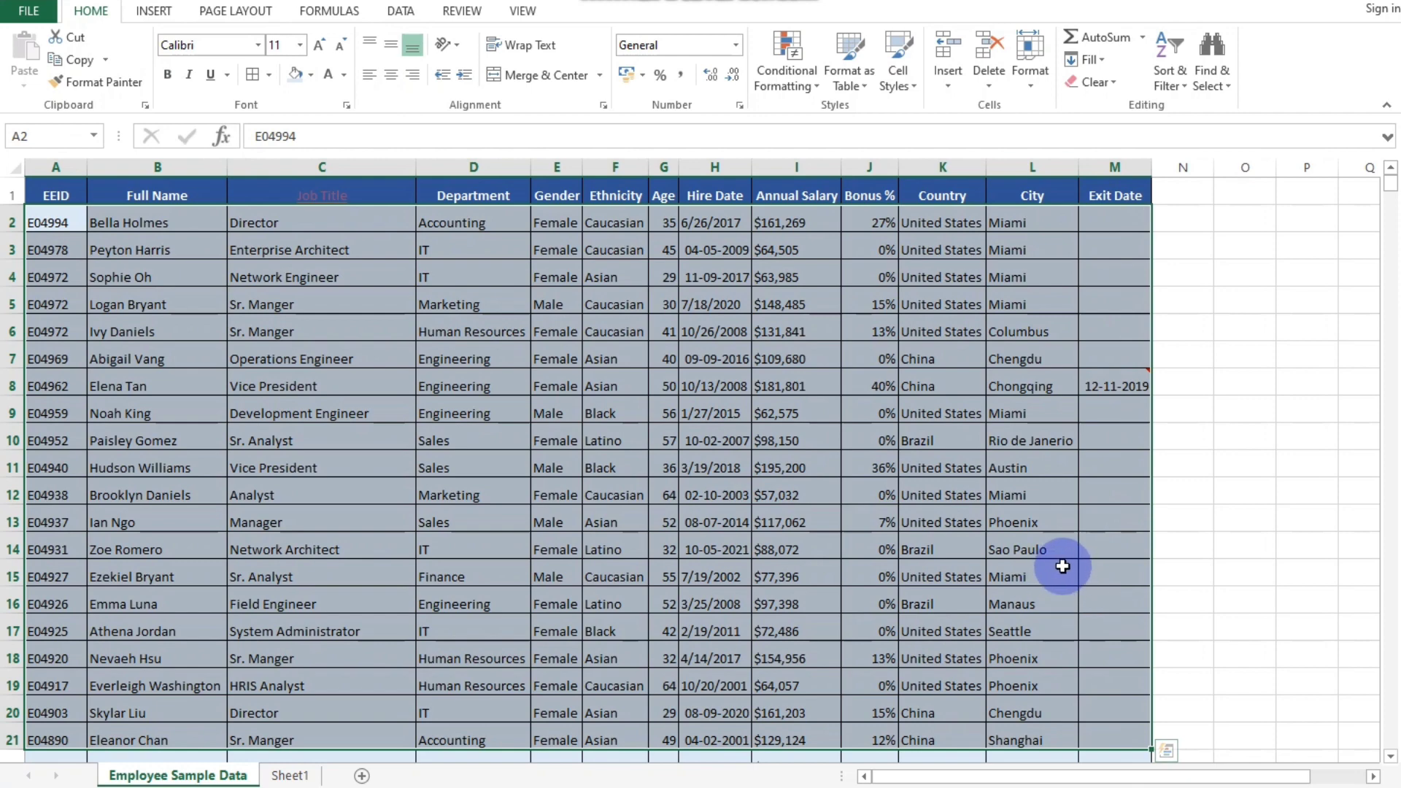
{"action": "left_click", "coordinate": [1008, 467]}
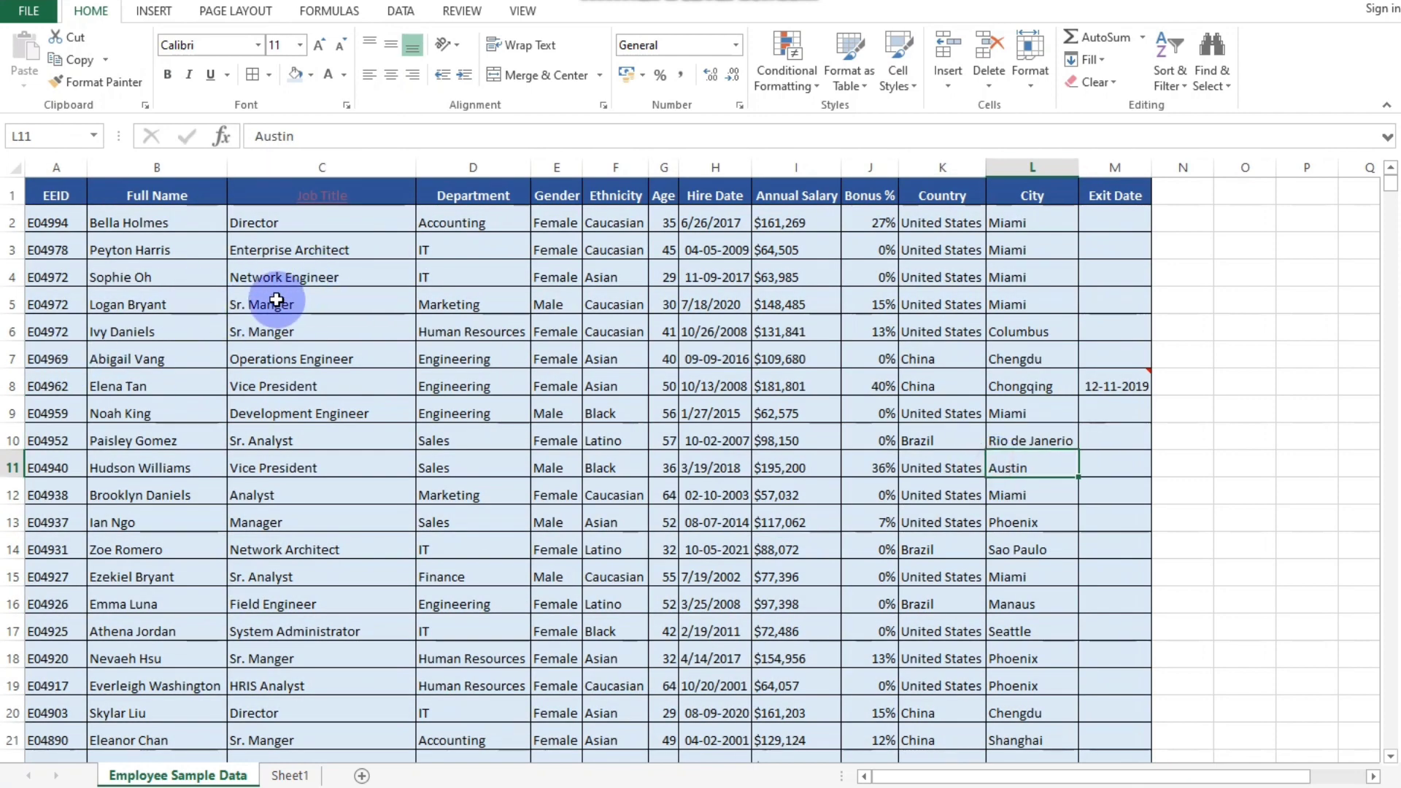
- Follow the hyperlink in the Job Title header, return to the employee workbook, and view the comment on Exit Date cell M8
{"action": "left_click", "coordinate": [331, 208]}
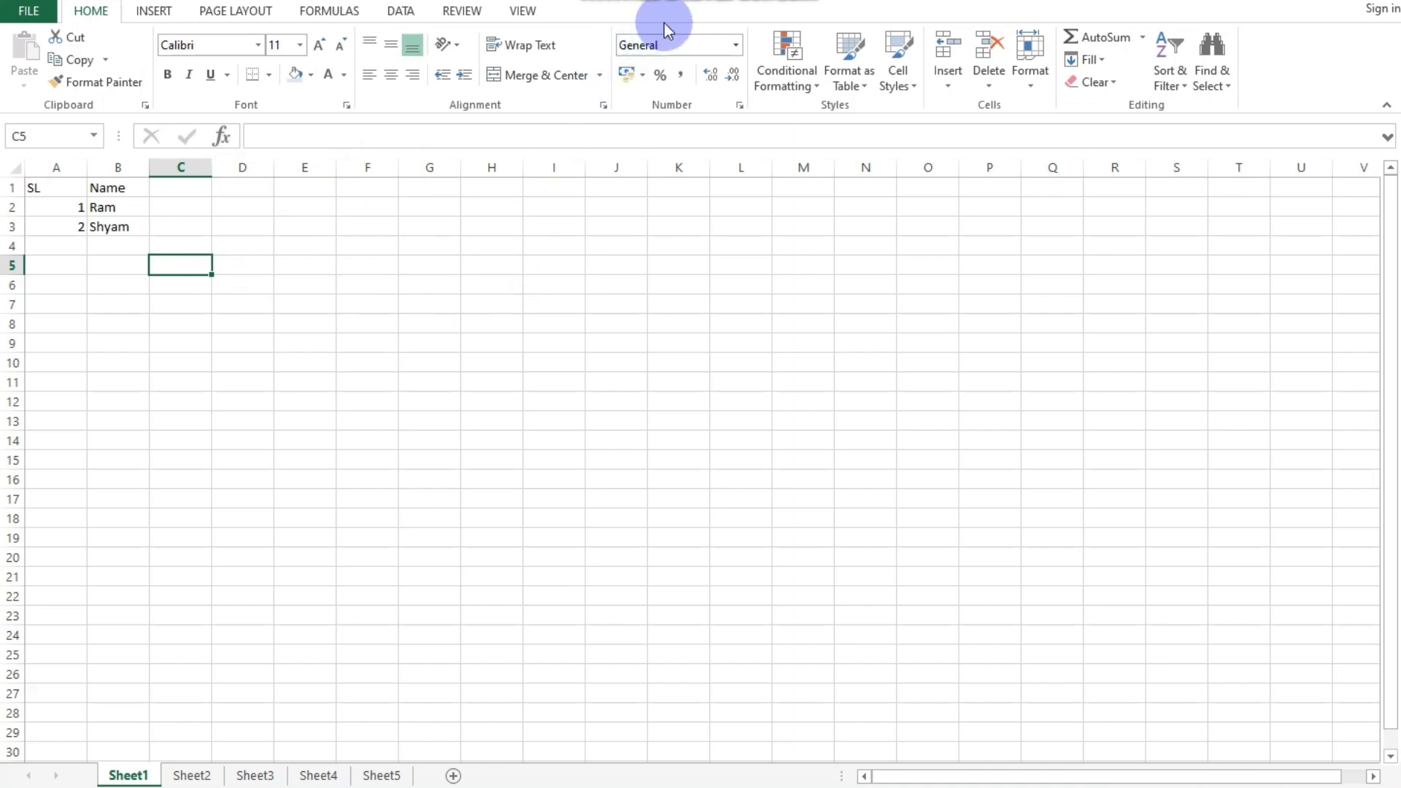
{"action": "left_click", "coordinate": [1387, 9]}
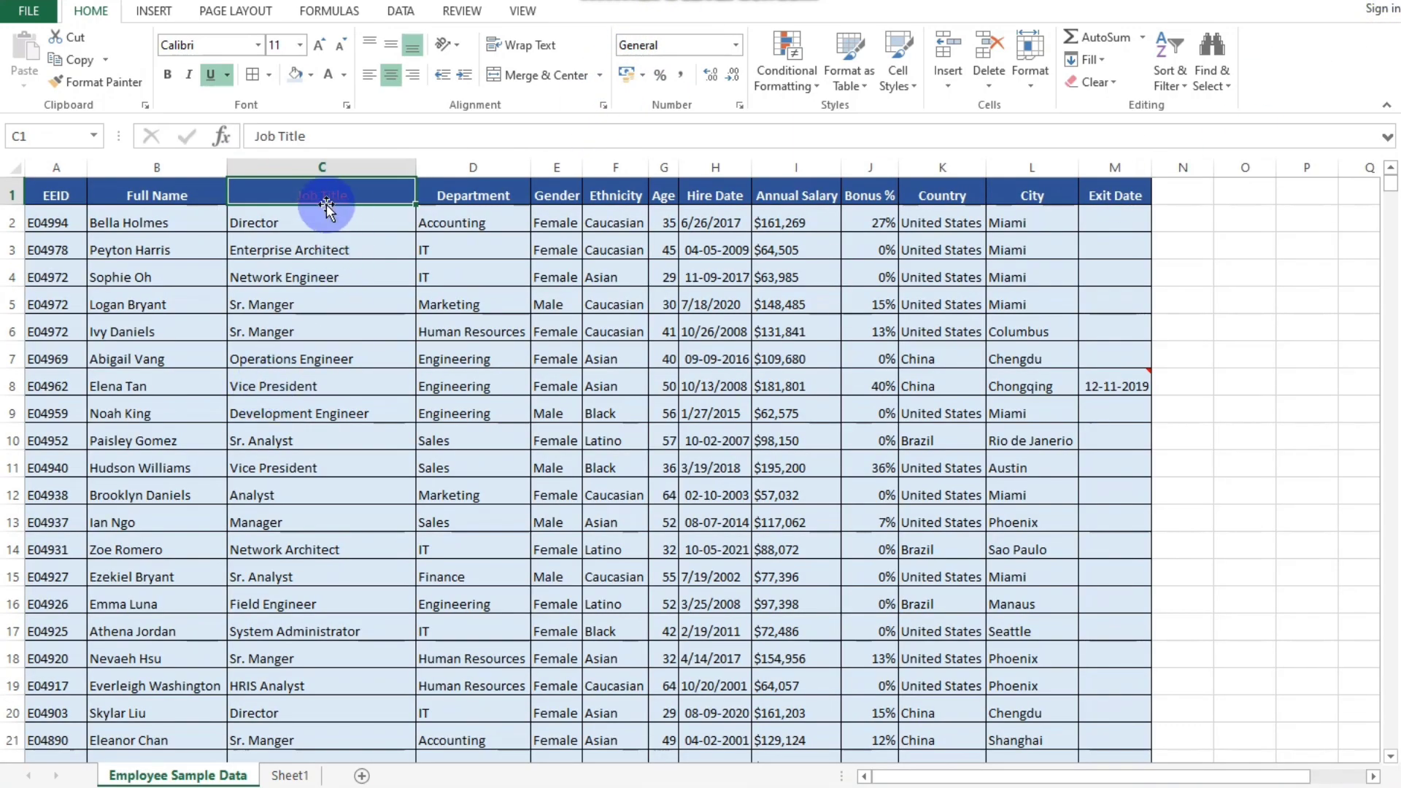
{"action": "mouse_move", "coordinate": [1127, 384]}
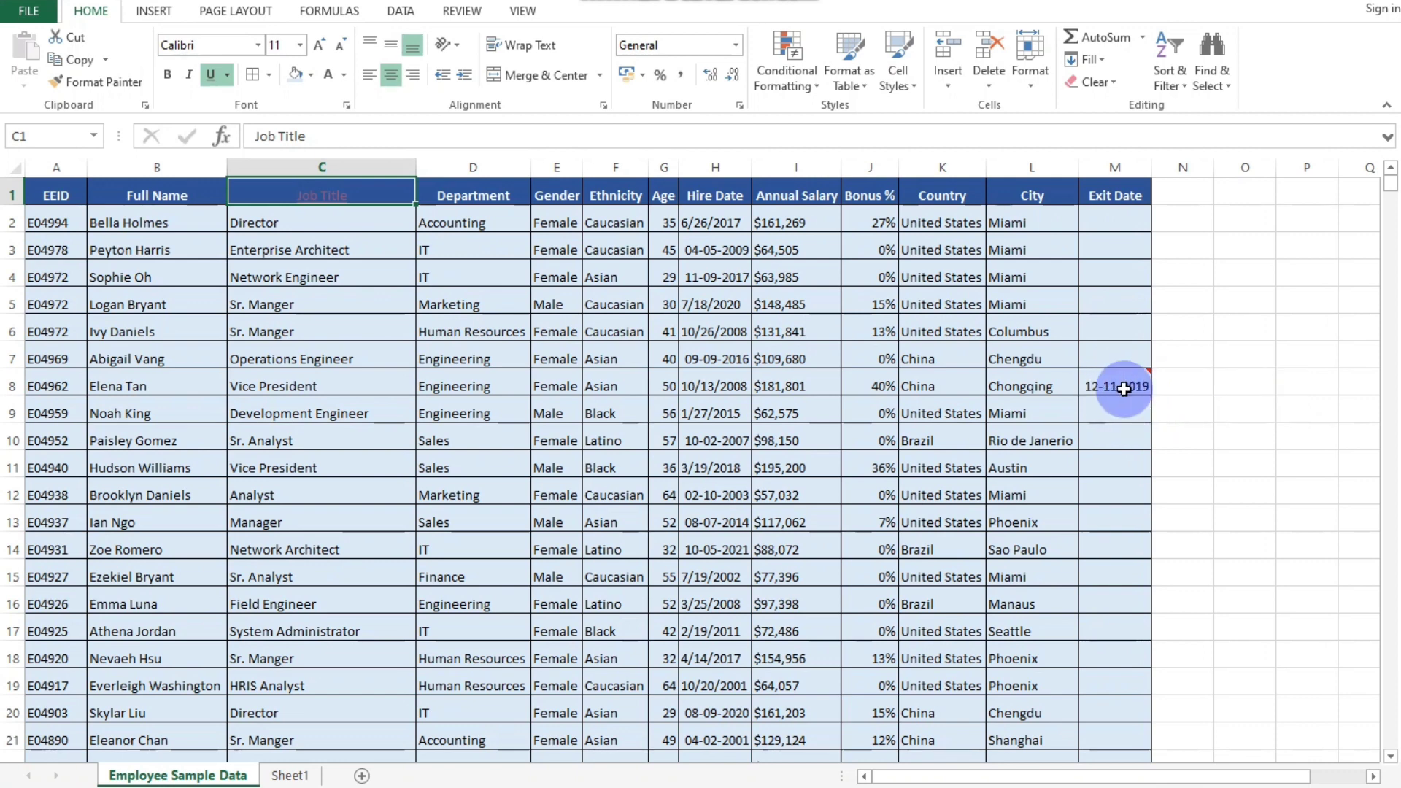
{"action": "left_click", "coordinate": [1124, 389]}
{"action": "mouse_move", "coordinate": [1149, 385]}
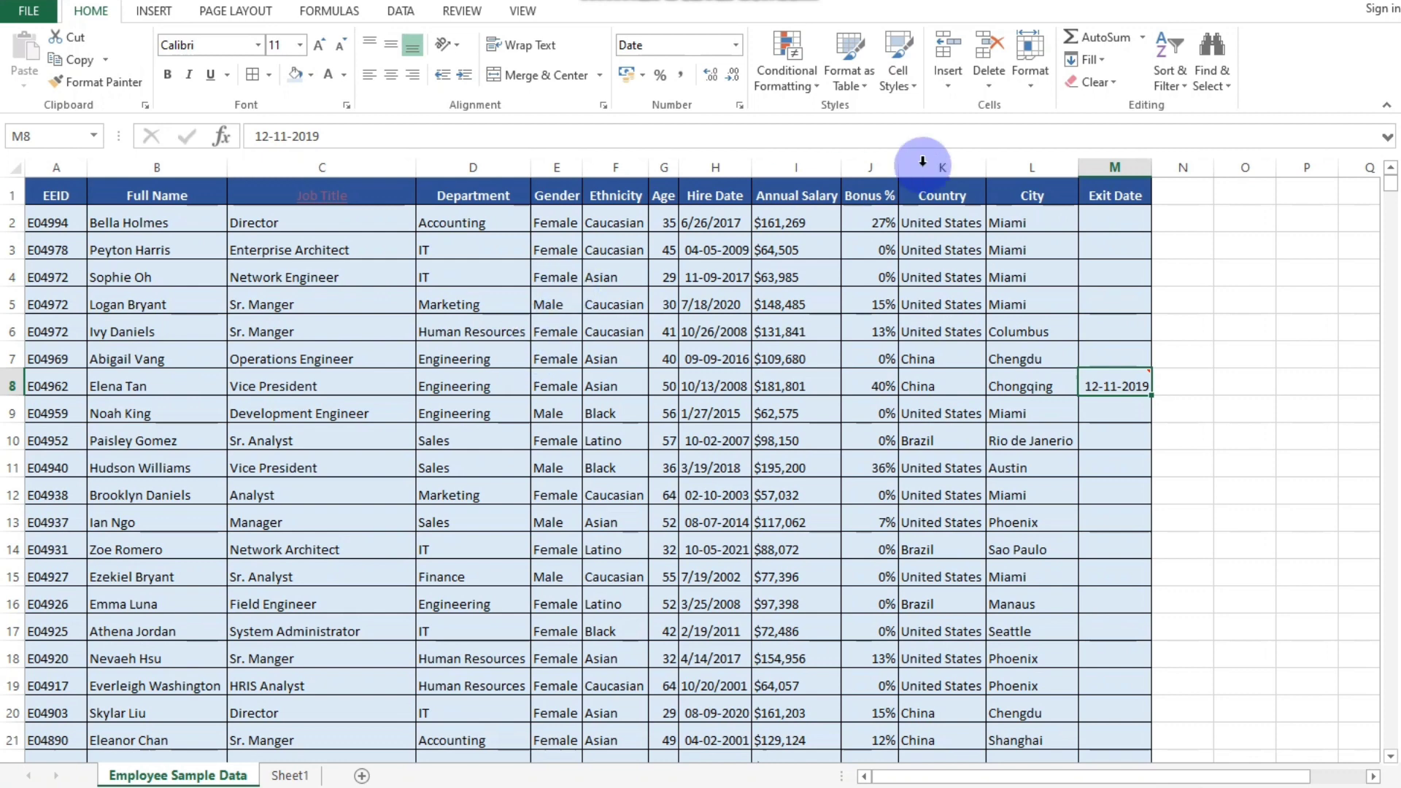
{"action": "left_click", "coordinate": [1094, 82]}
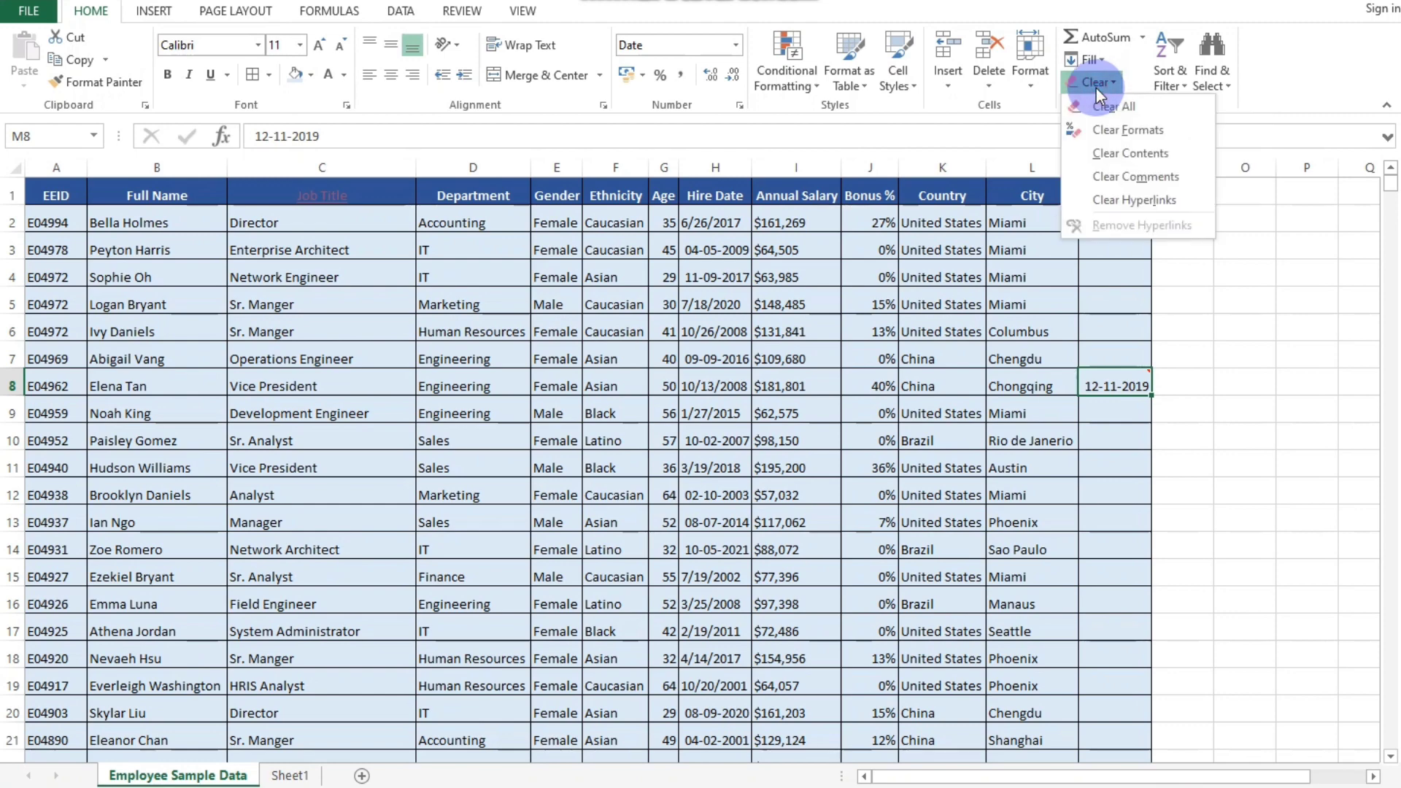
{"action": "left_click", "coordinate": [13, 168]}
{"action": "left_click", "coordinate": [1095, 82]}
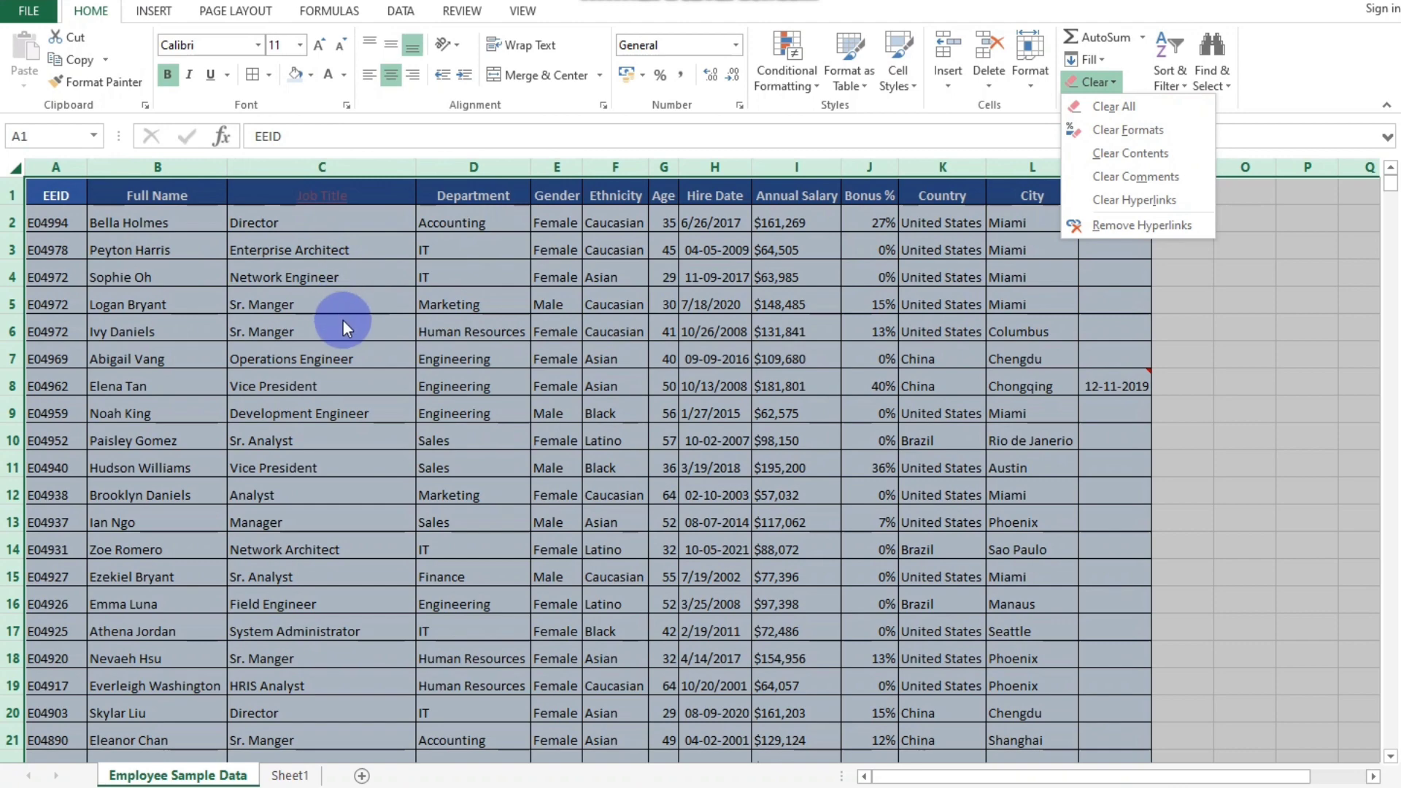
{"action": "left_click", "coordinate": [222, 233]}
{"action": "left_click_drag", "start_coordinate": [55, 196], "coordinate": [1102, 194]}
{"action": "left_click", "coordinate": [69, 200]}
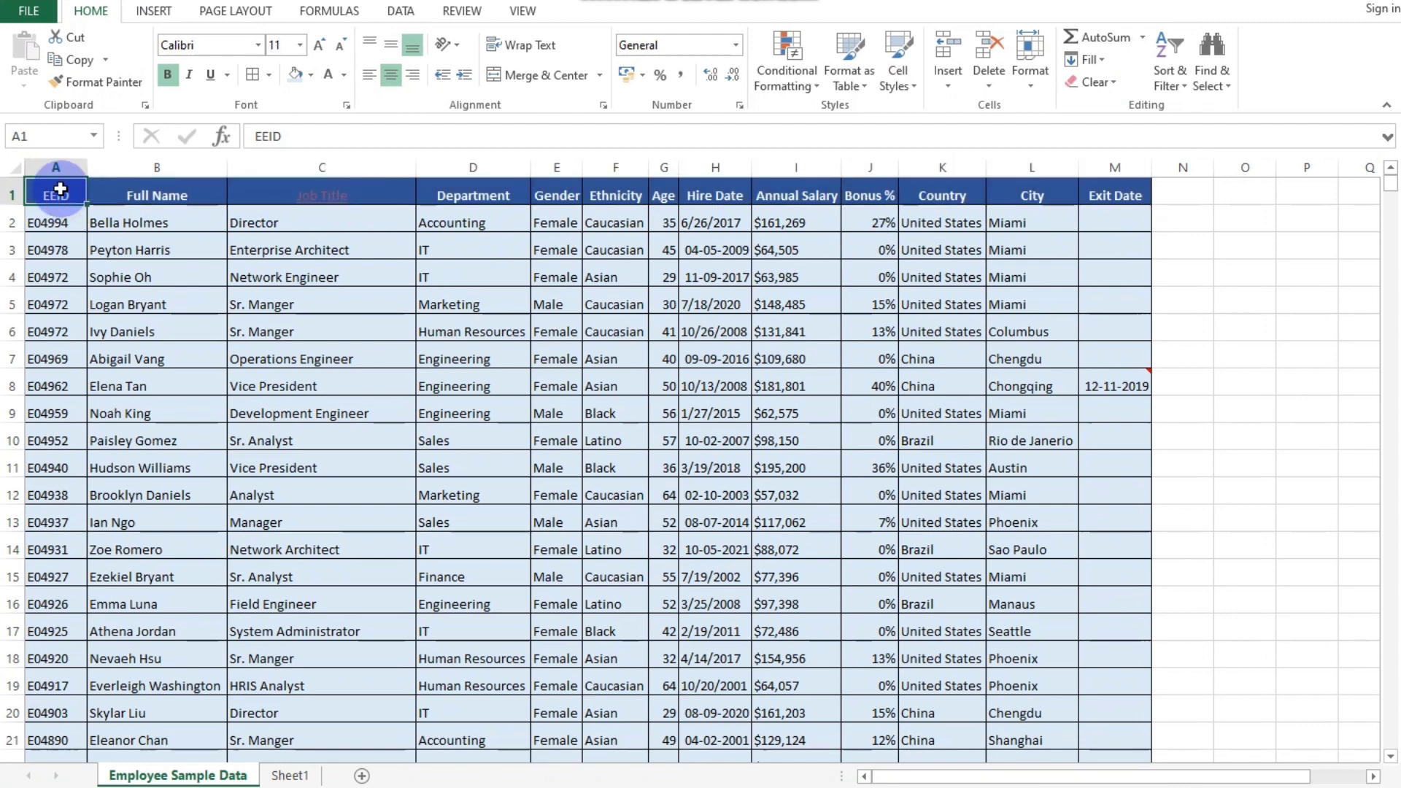
- Apply Clear All to the entire Employee Sample Data sheet, and undo it
{"action": "left_click", "coordinate": [13, 168]}
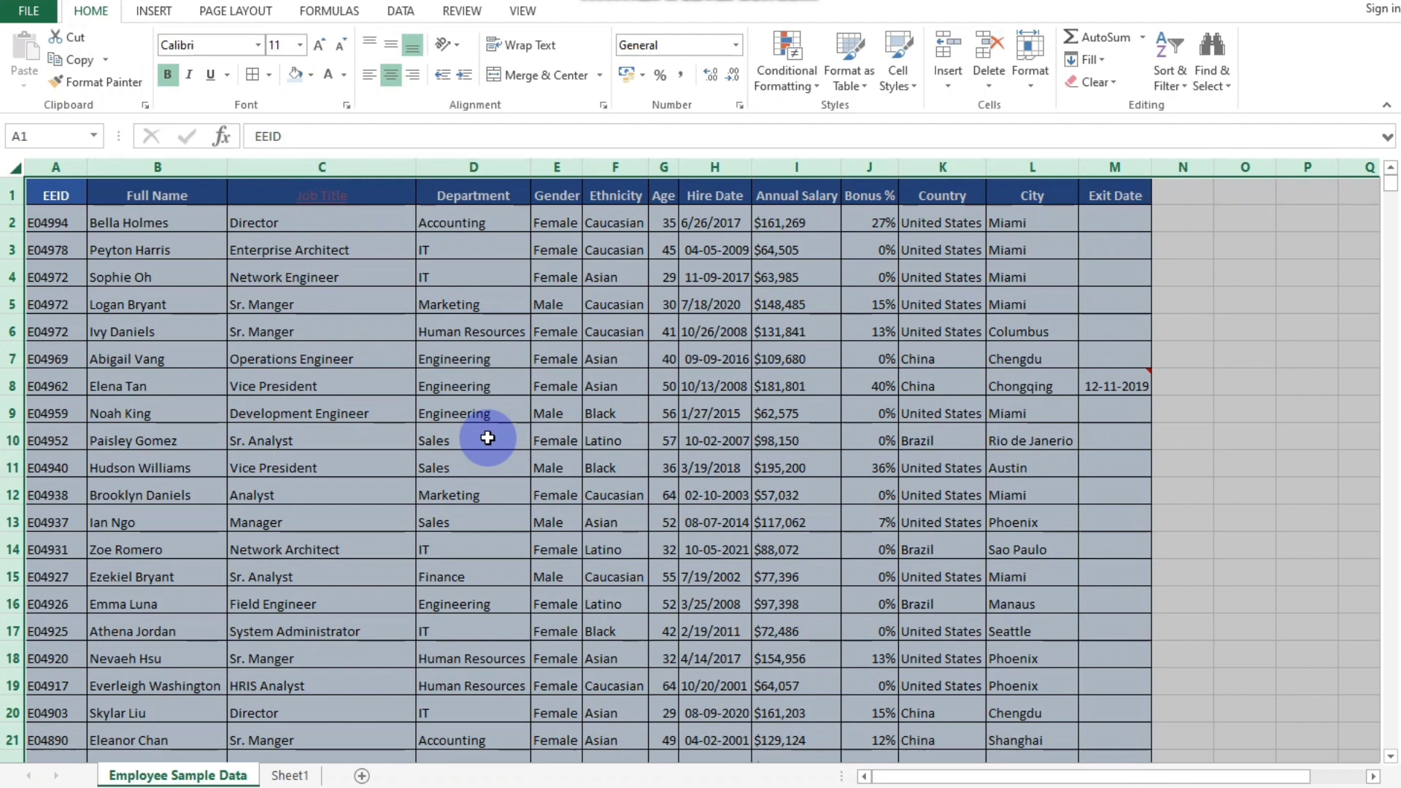
{"action": "left_click", "coordinate": [1111, 82]}
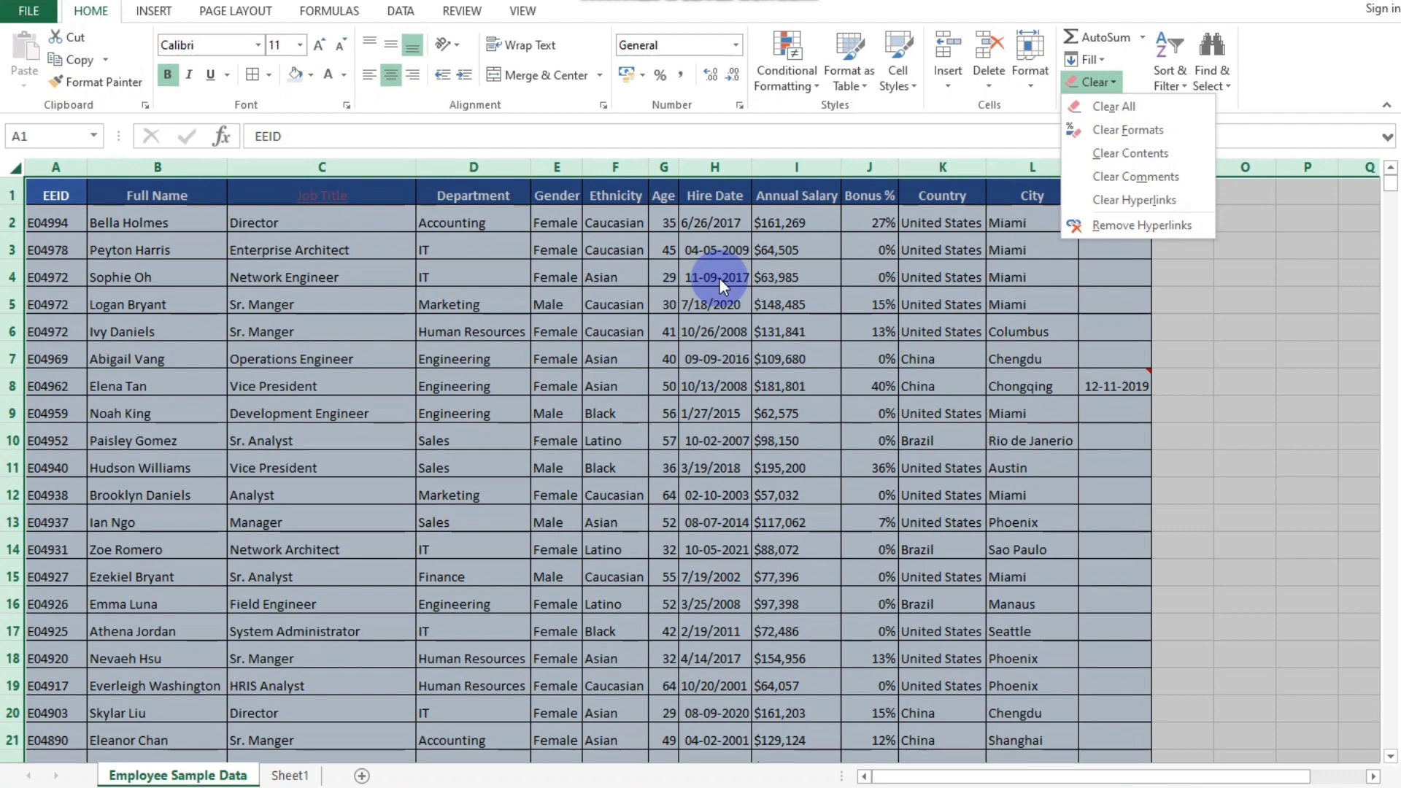
{"action": "left_click", "coordinate": [1114, 108]}
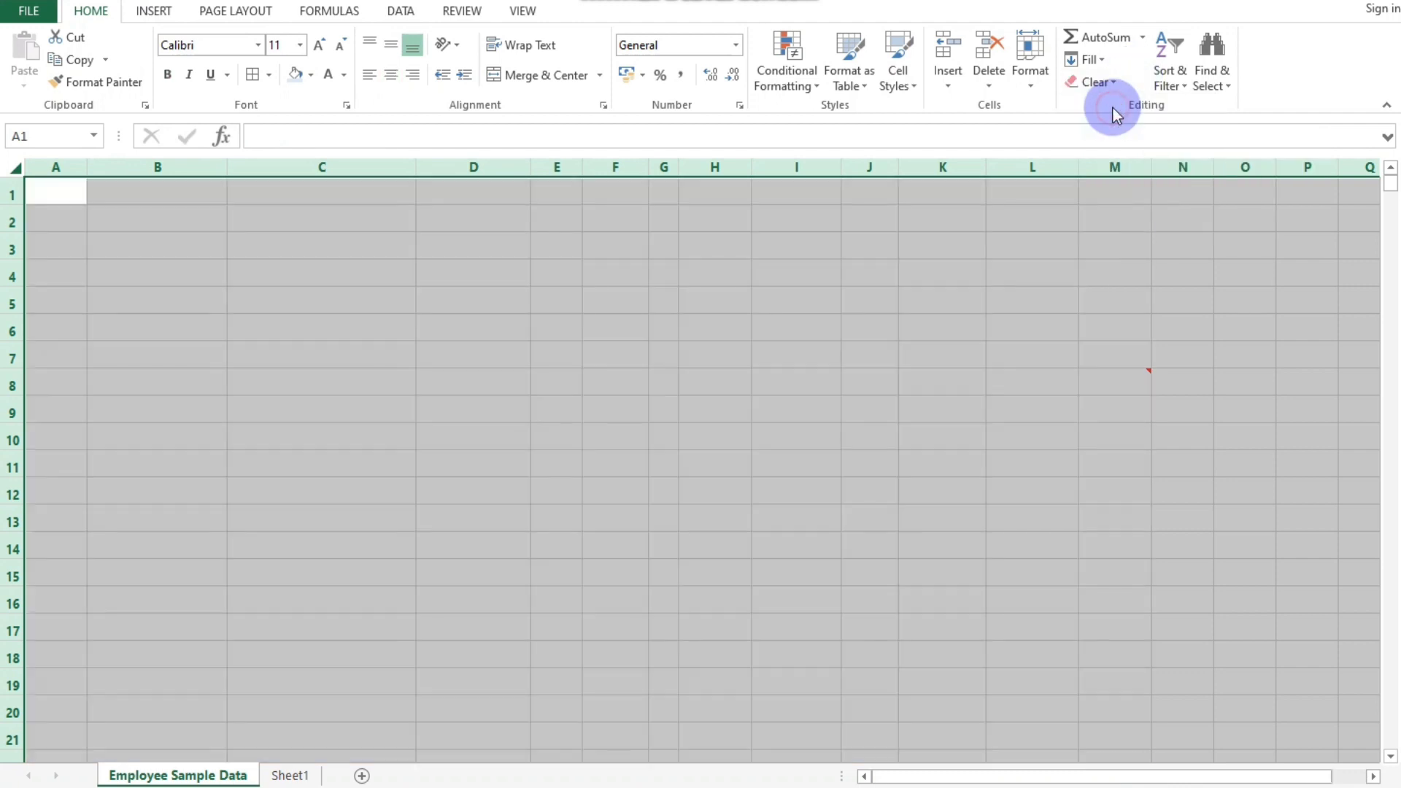
{"action": "left_click", "coordinate": [808, 370]}
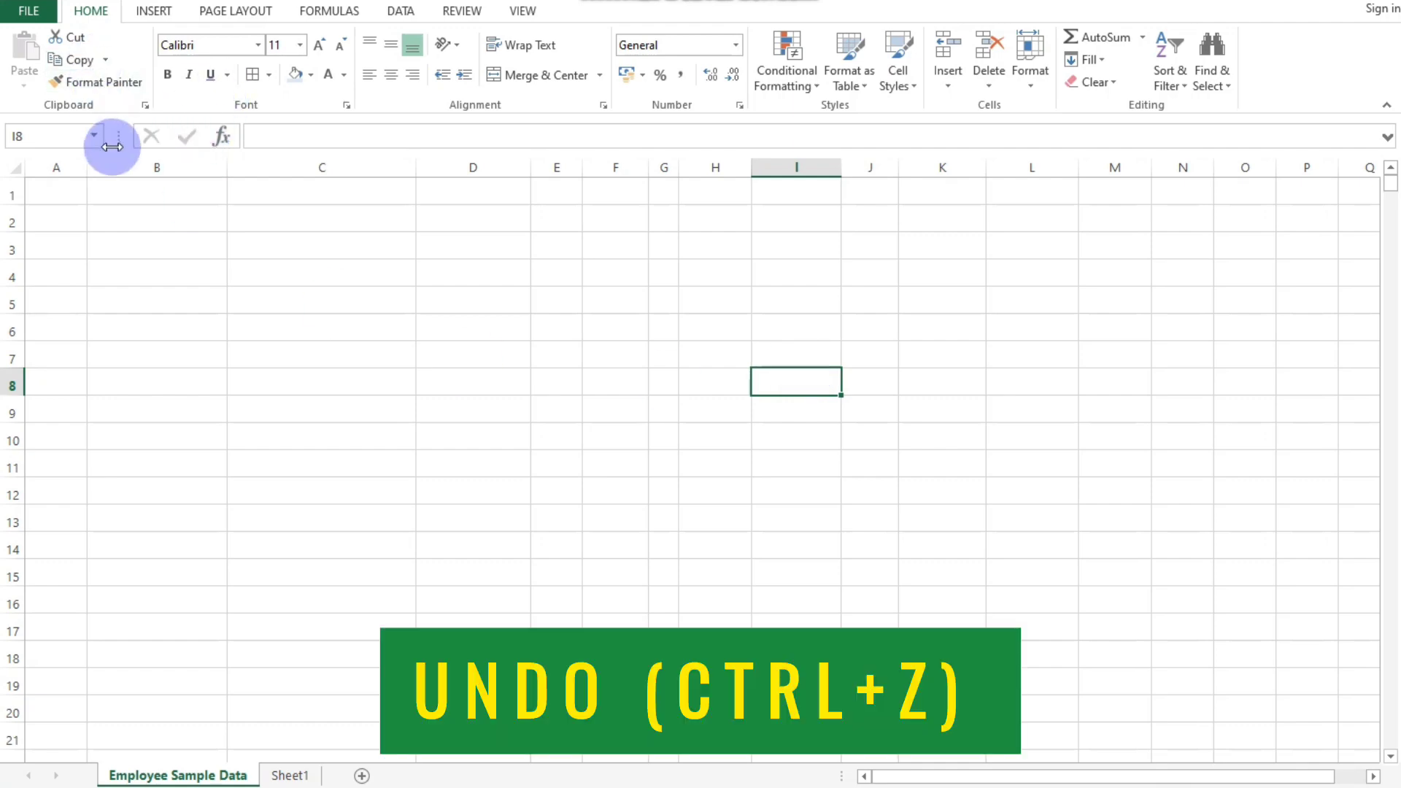
{"action": "key", "text": "ctrl+z"}
{"action": "left_click", "coordinate": [175, 329]}
- Apply Clear All to the header row A1:M1 only, and undo it
{"action": "left_click_drag", "start_coordinate": [56, 195], "coordinate": [1127, 193]}
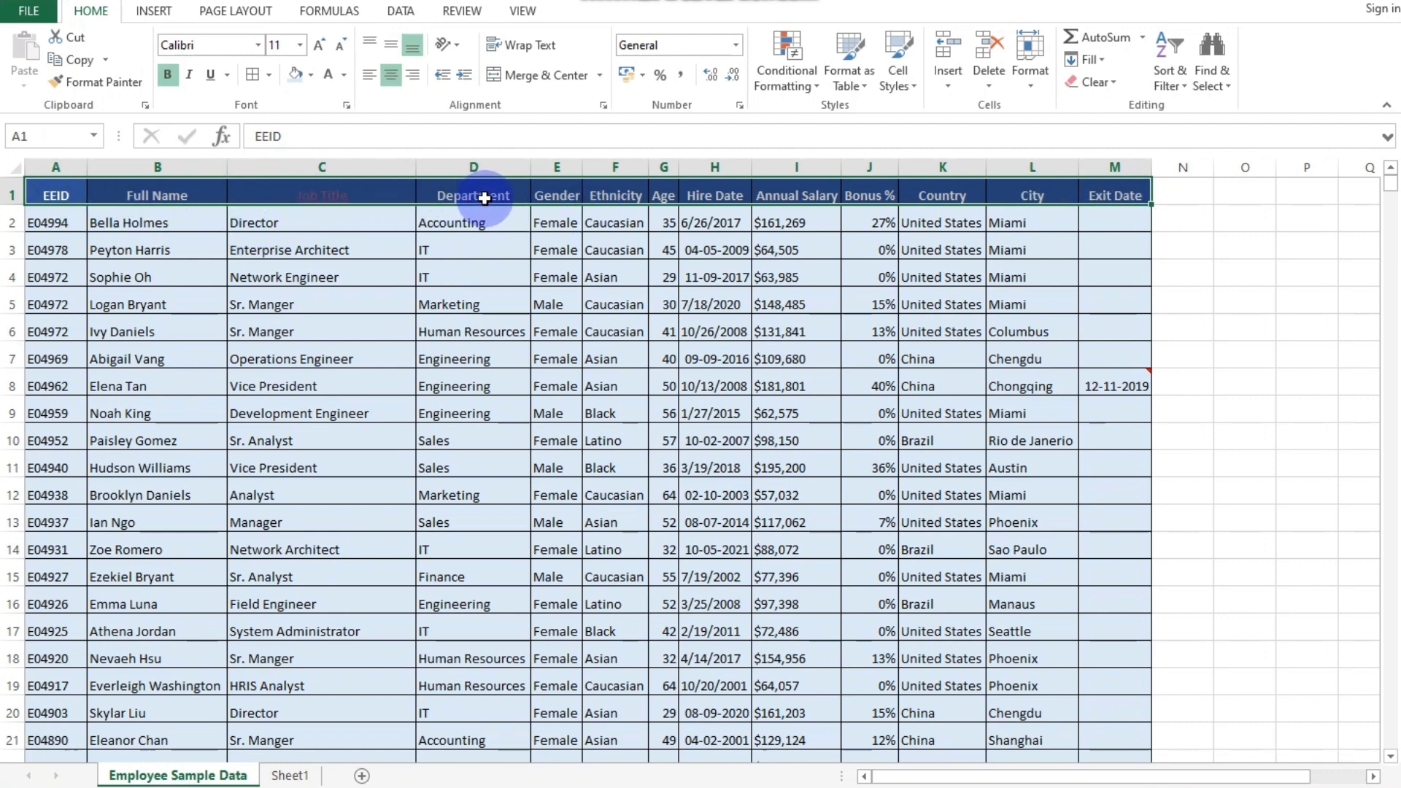
{"action": "left_click", "coordinate": [1106, 83]}
{"action": "left_click", "coordinate": [1114, 108]}
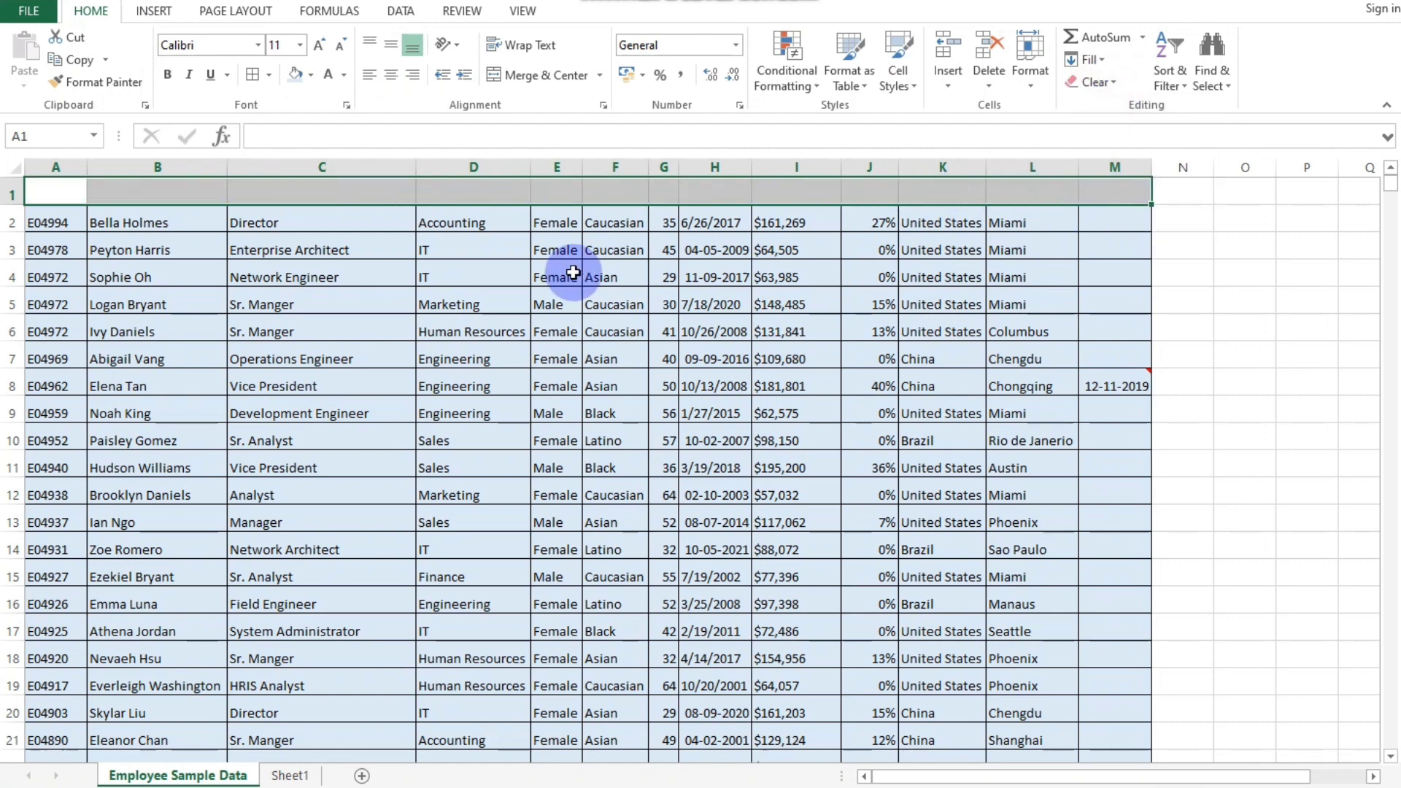
{"action": "left_click_drag", "start_coordinate": [55, 191], "coordinate": [1116, 190]}
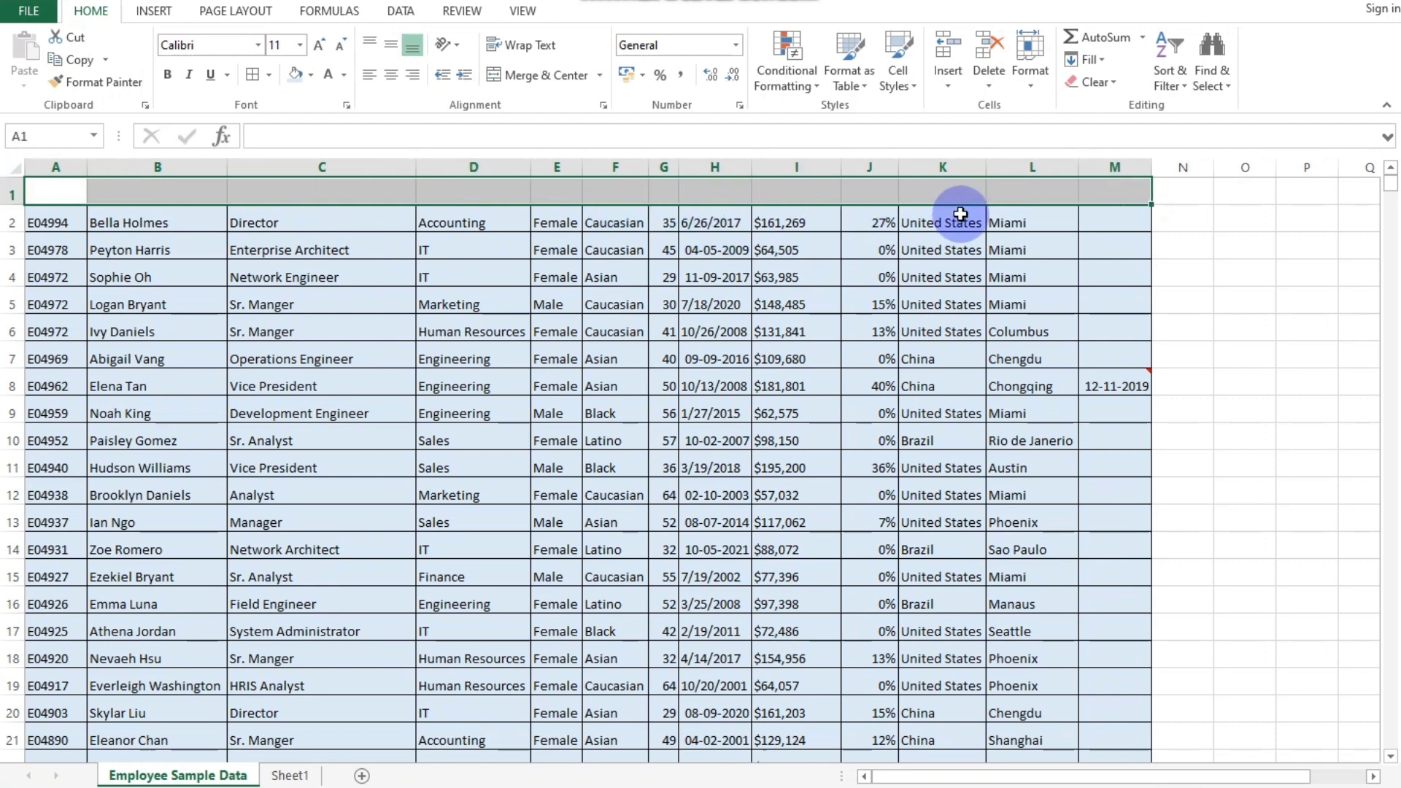
{"action": "left_click", "coordinate": [971, 276]}
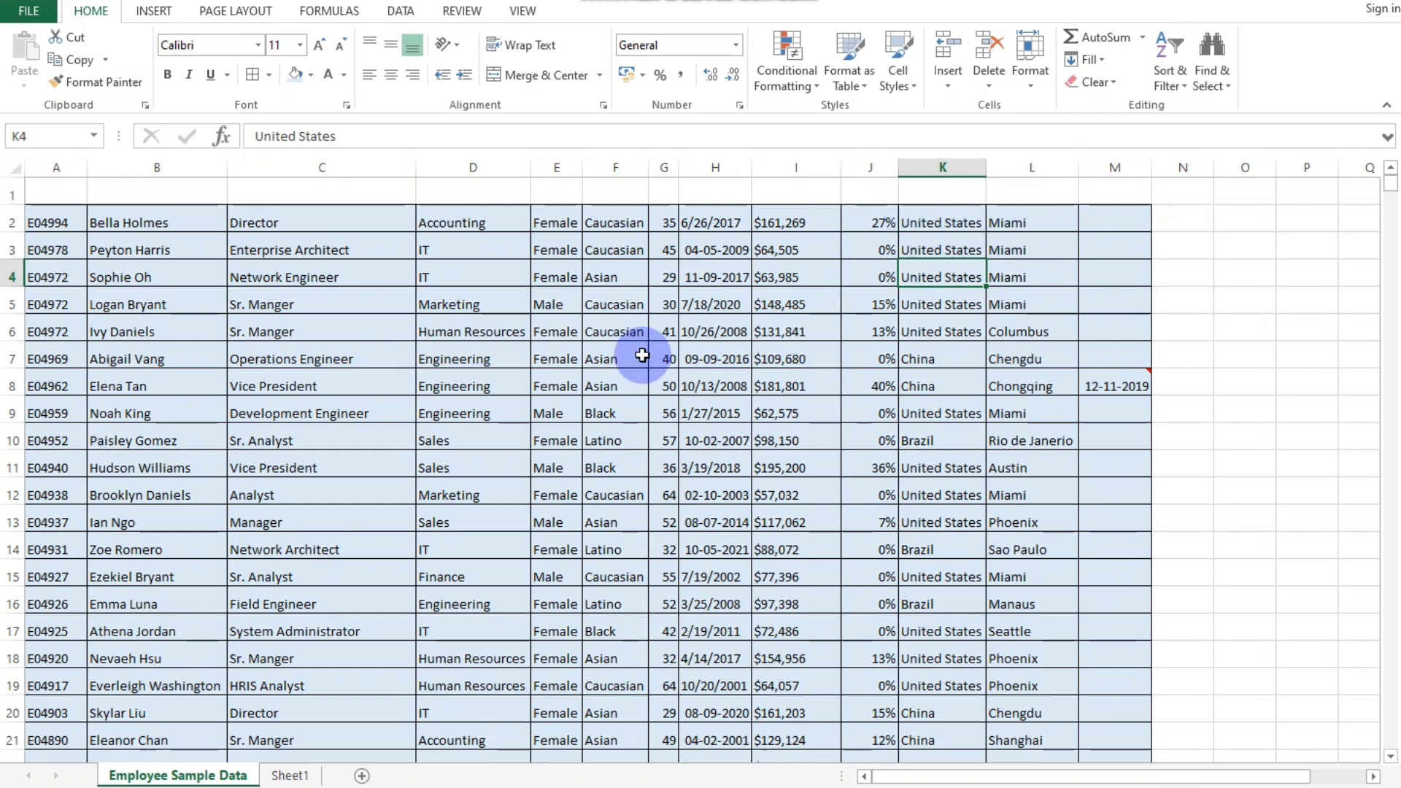
{"action": "key", "text": "ctrl+z"}
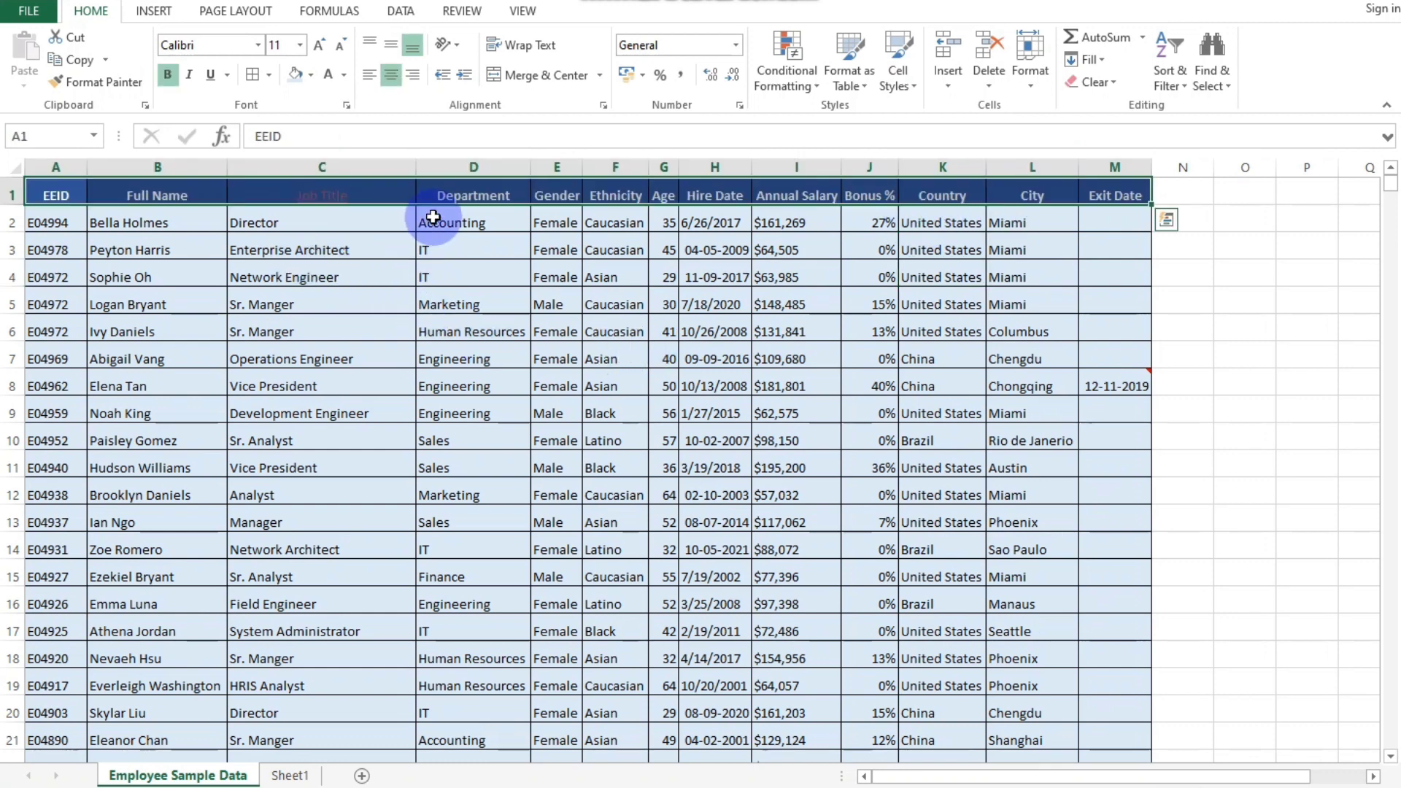
- Apply Clear All to the single Department header cell D1, and undo it
{"action": "left_click", "coordinate": [470, 192]}
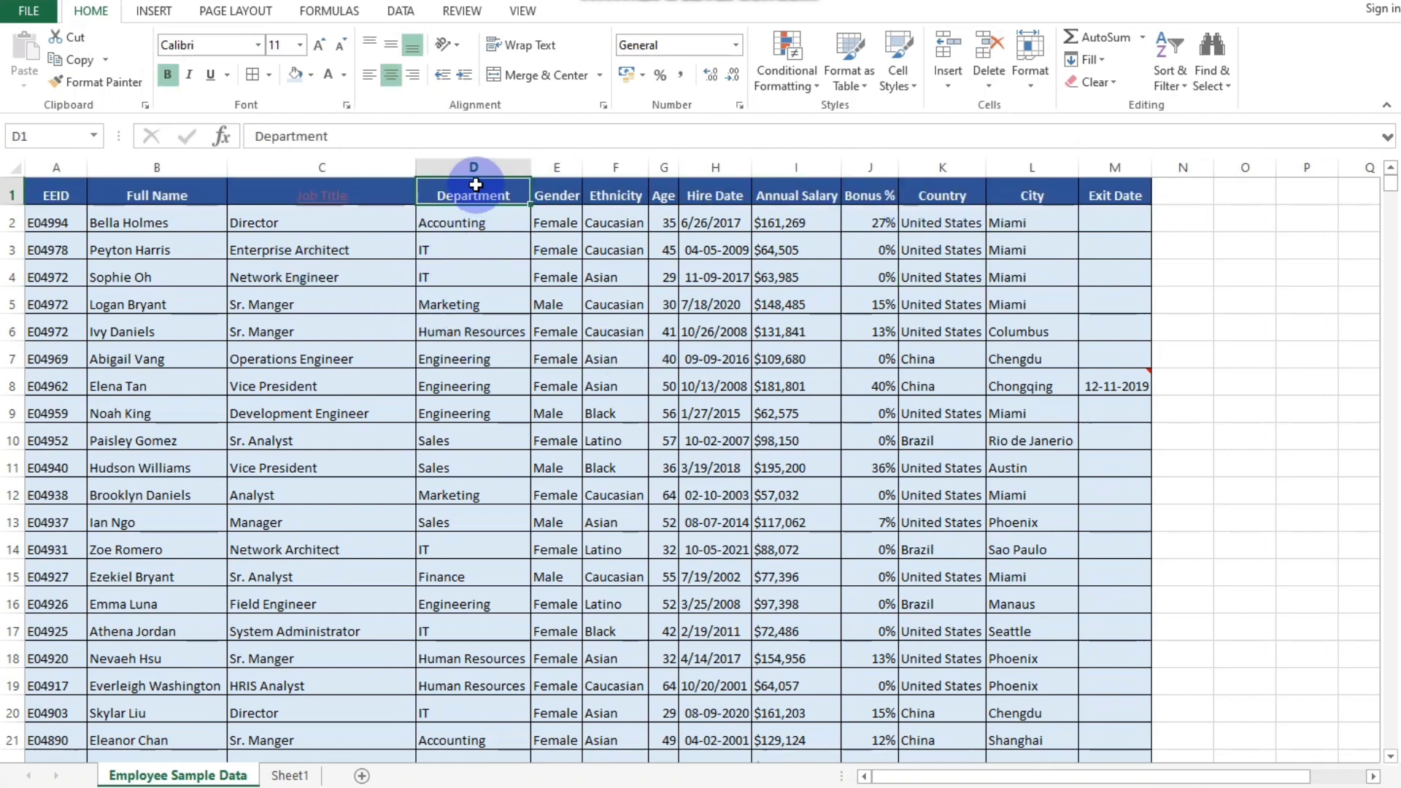
{"action": "left_click", "coordinate": [1092, 82]}
{"action": "left_click", "coordinate": [1111, 107]}
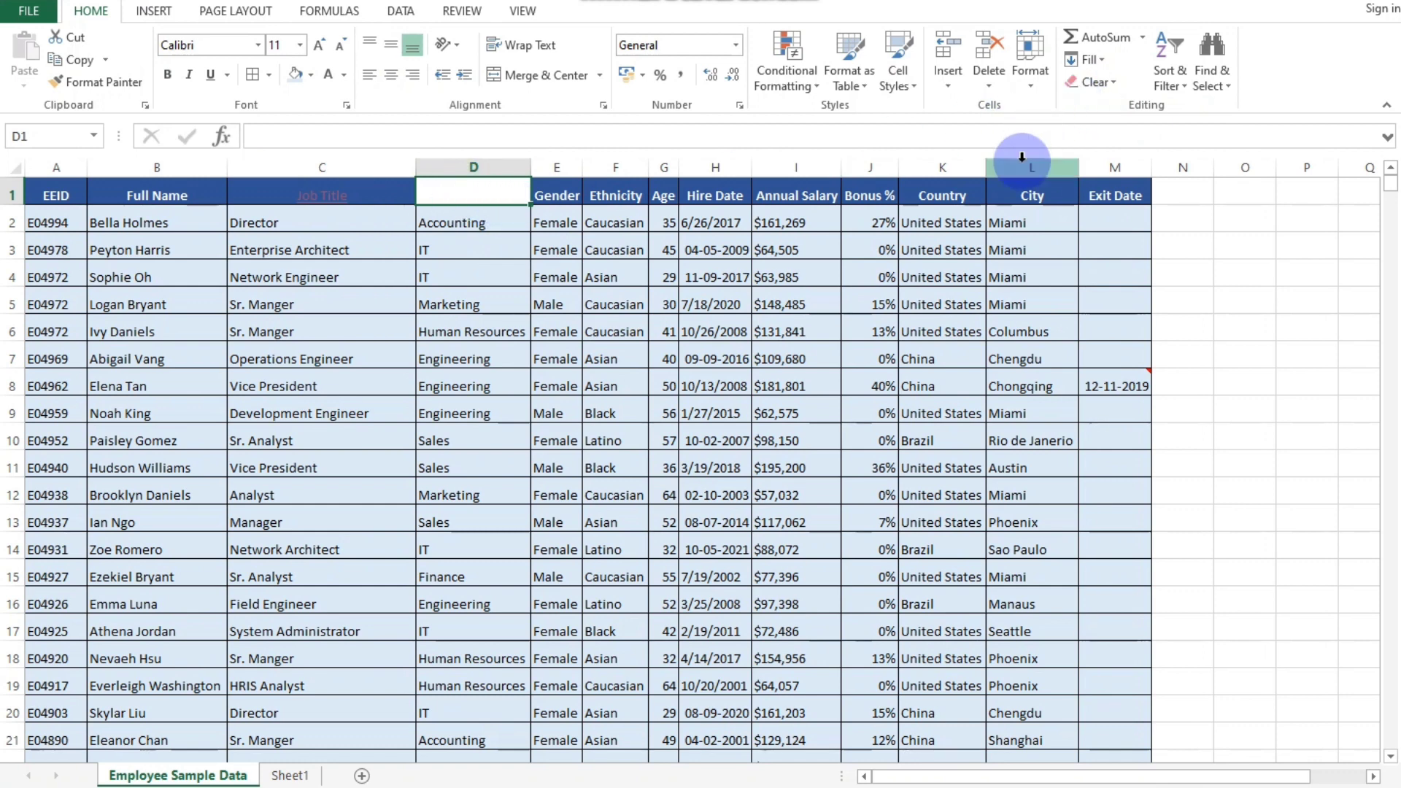
{"action": "key", "text": "ctrl+z"}
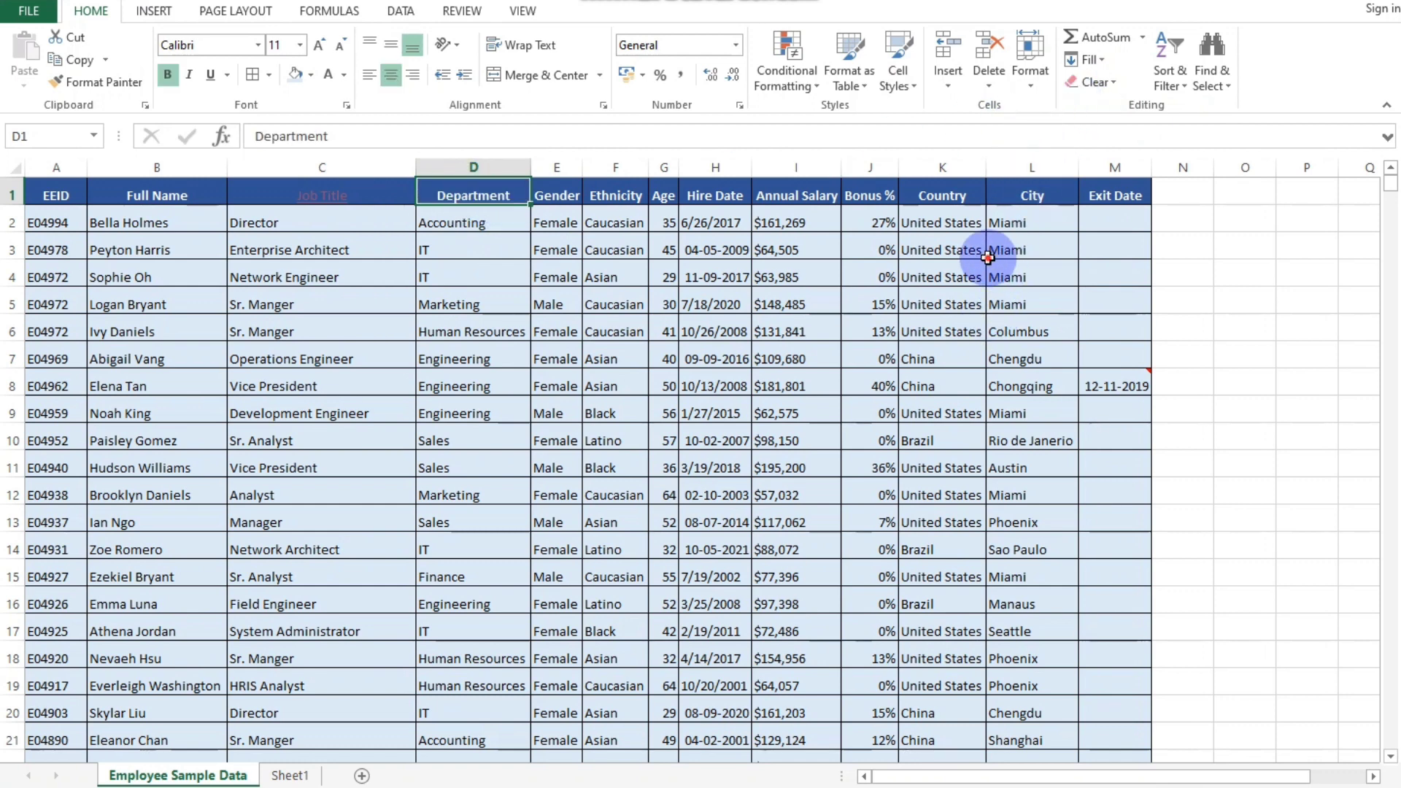
{"action": "left_click", "coordinate": [1011, 249]}
{"action": "left_click", "coordinate": [1095, 82]}
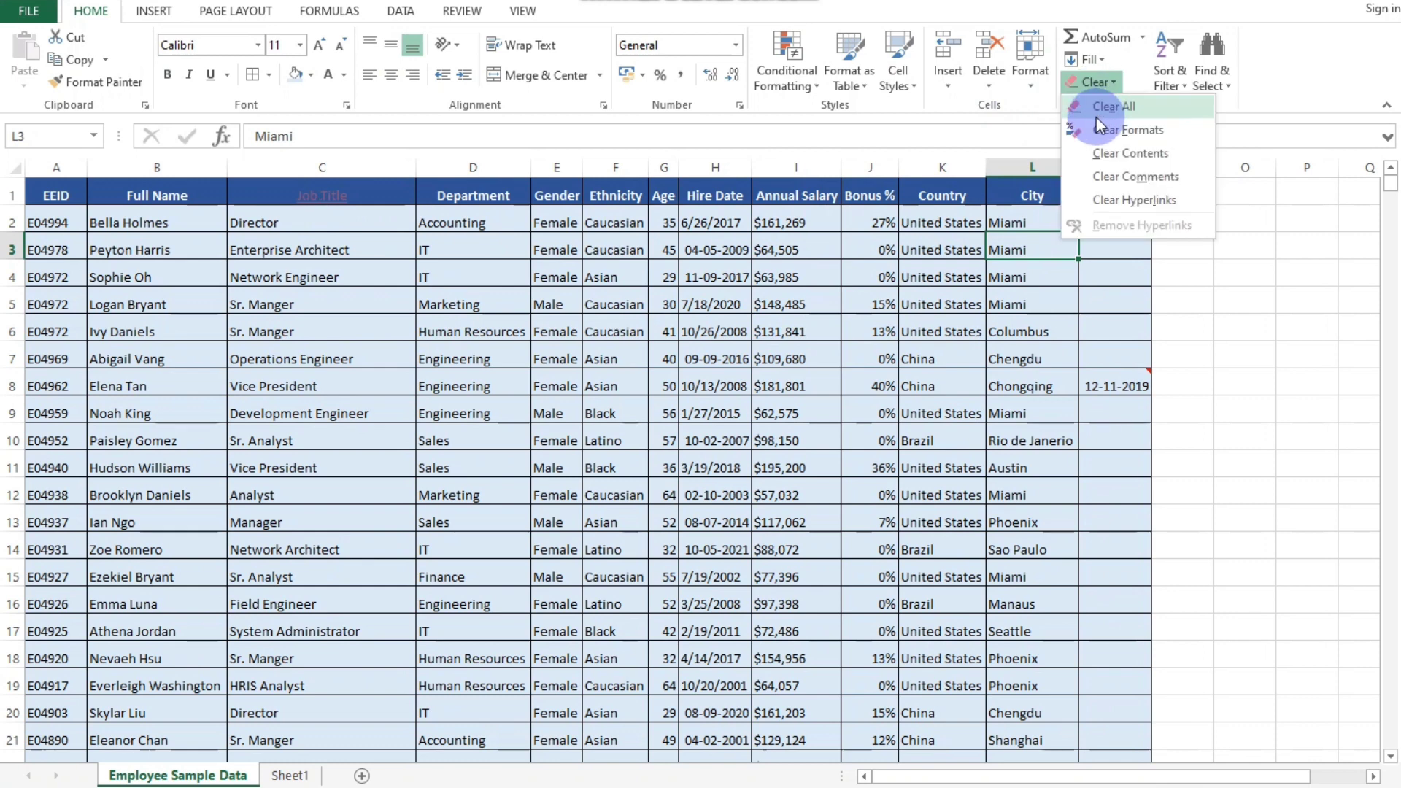
{"action": "left_click", "coordinate": [739, 285]}
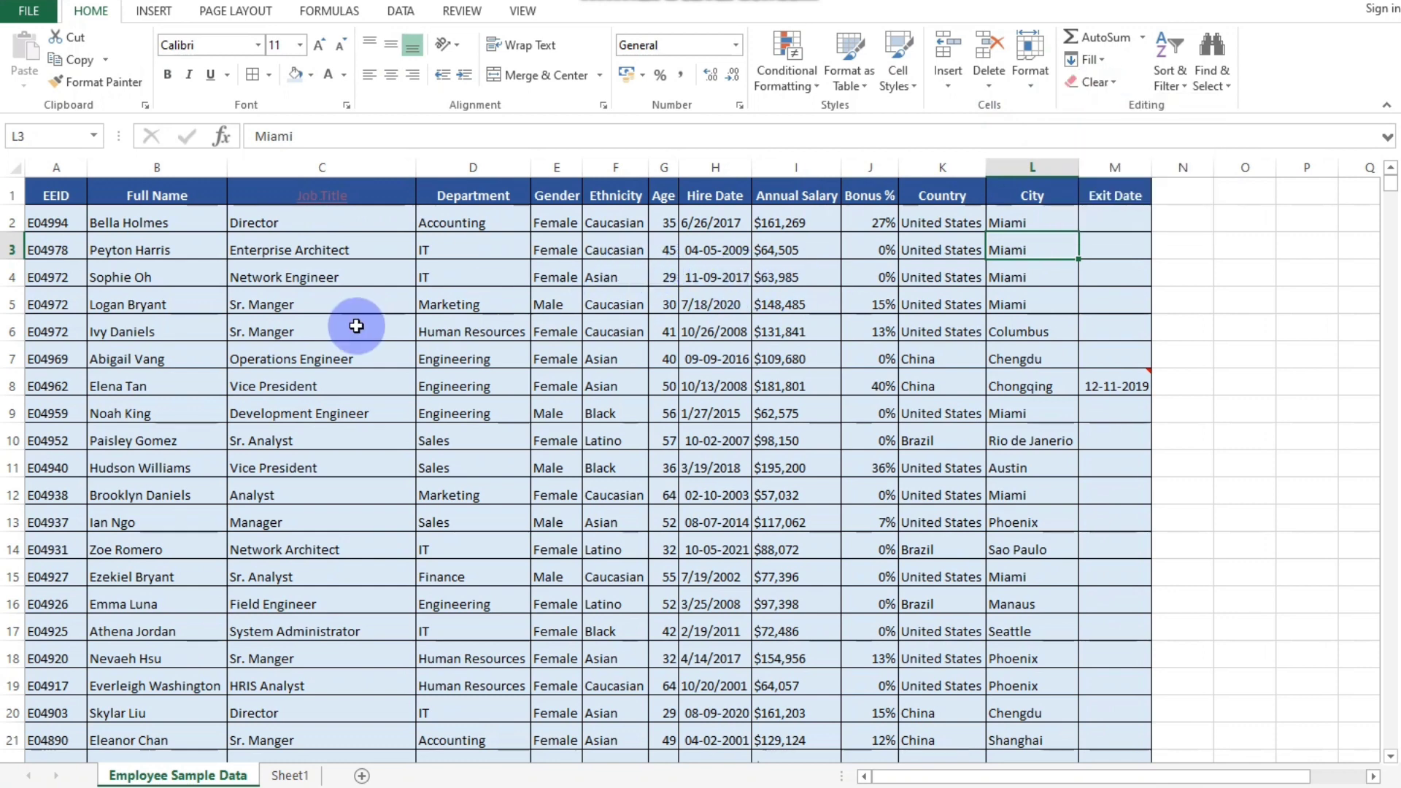
- Clear only the formats from the entire Employee Sample Data sheet, keeping its contents
{"action": "left_click", "coordinate": [16, 170]}
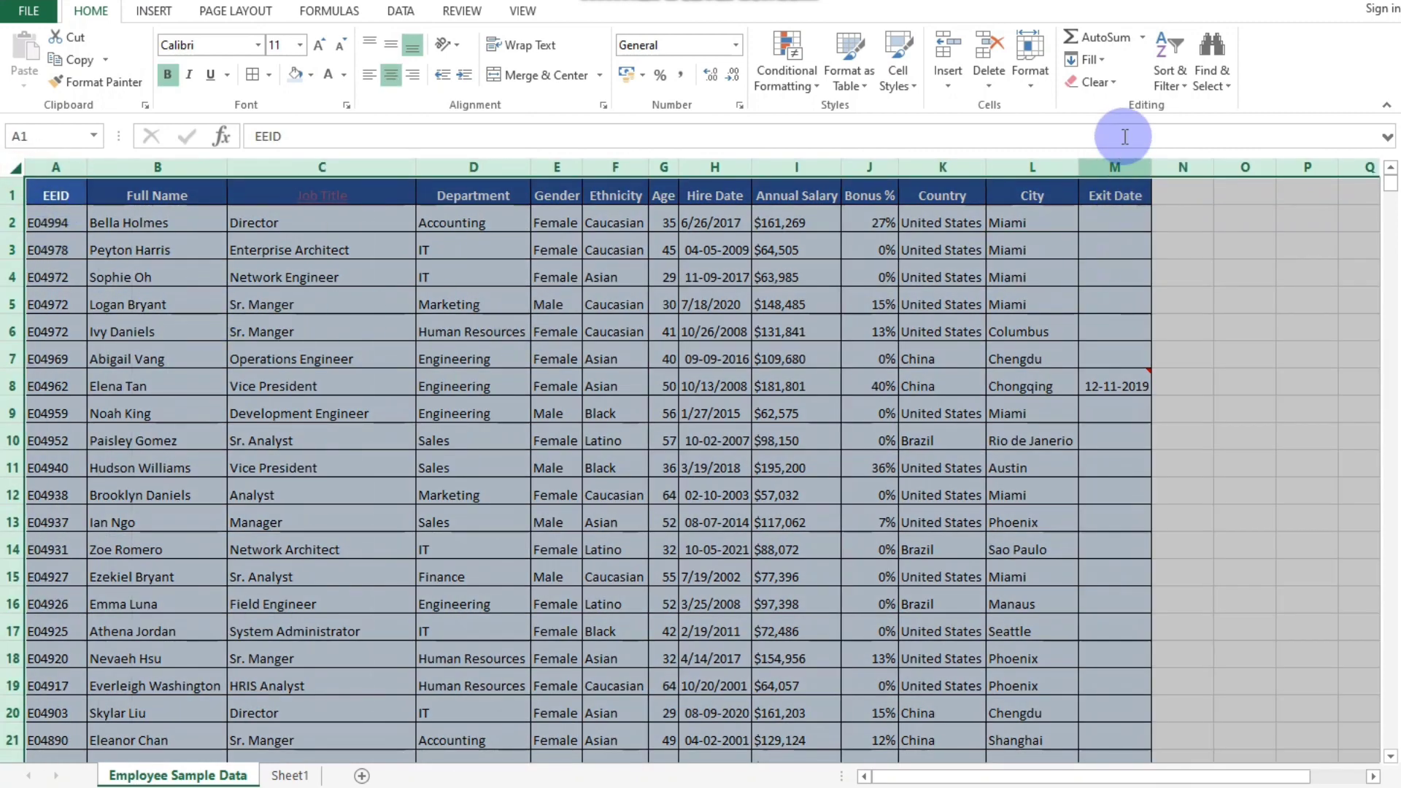
{"action": "left_click", "coordinate": [1095, 81]}
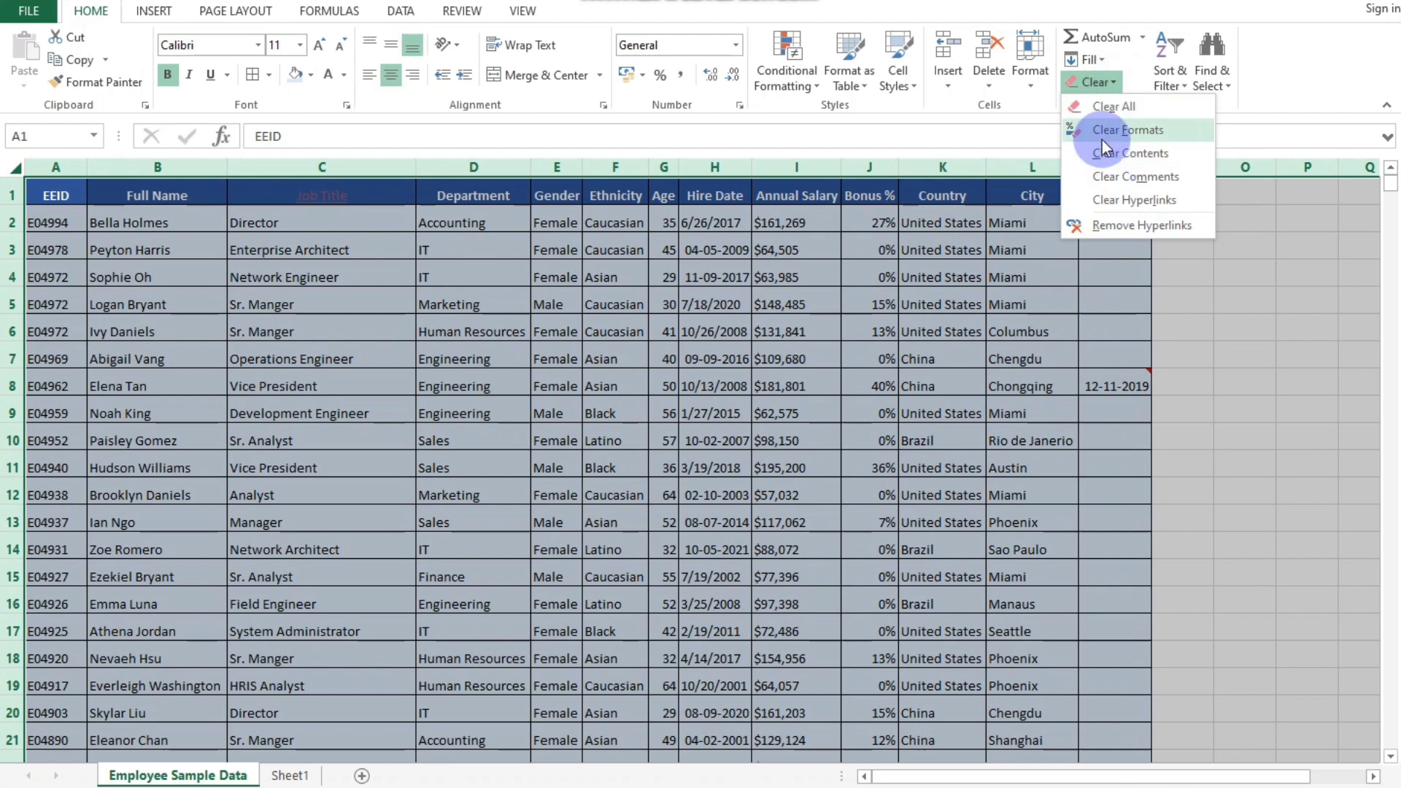
{"action": "left_click", "coordinate": [1122, 132]}
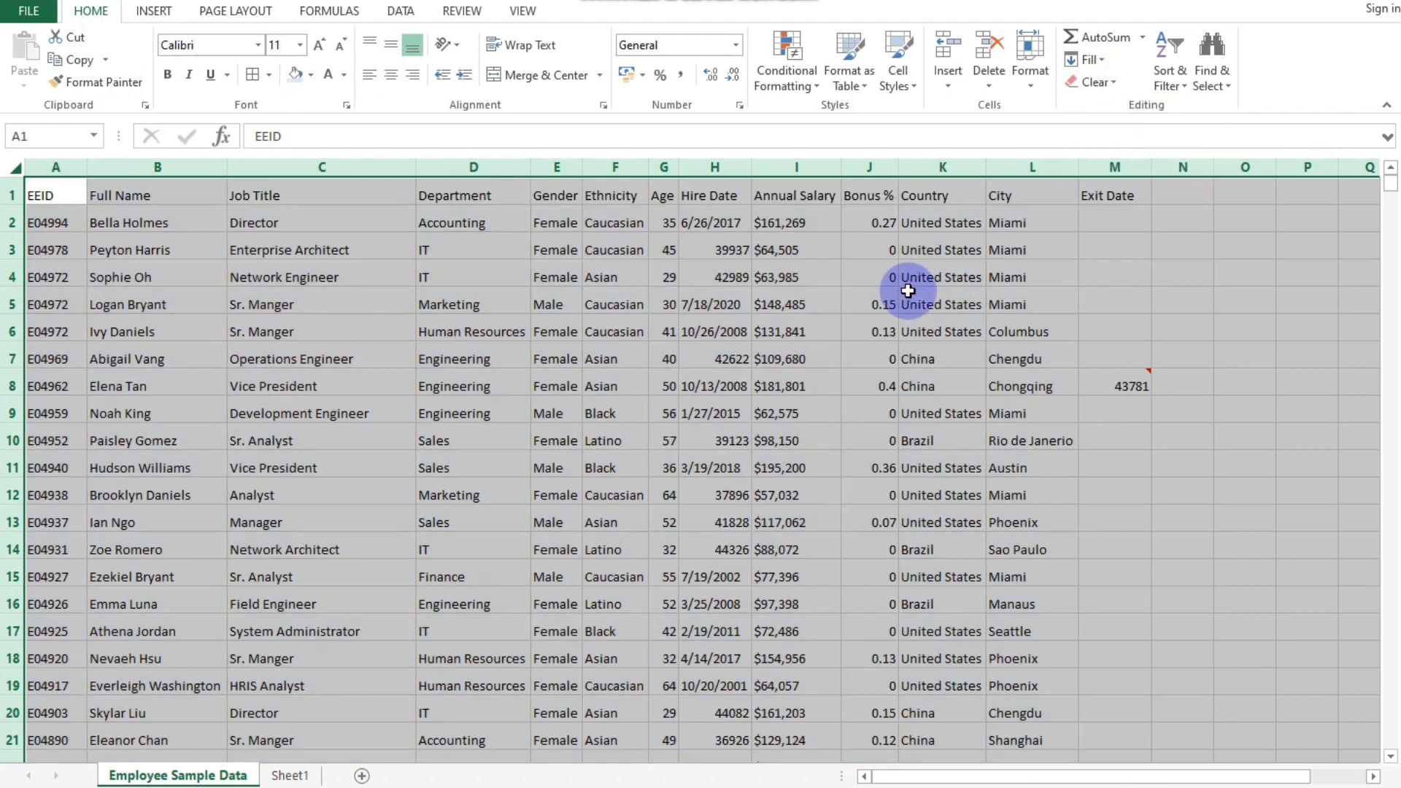
{"action": "left_click", "coordinate": [791, 323]}
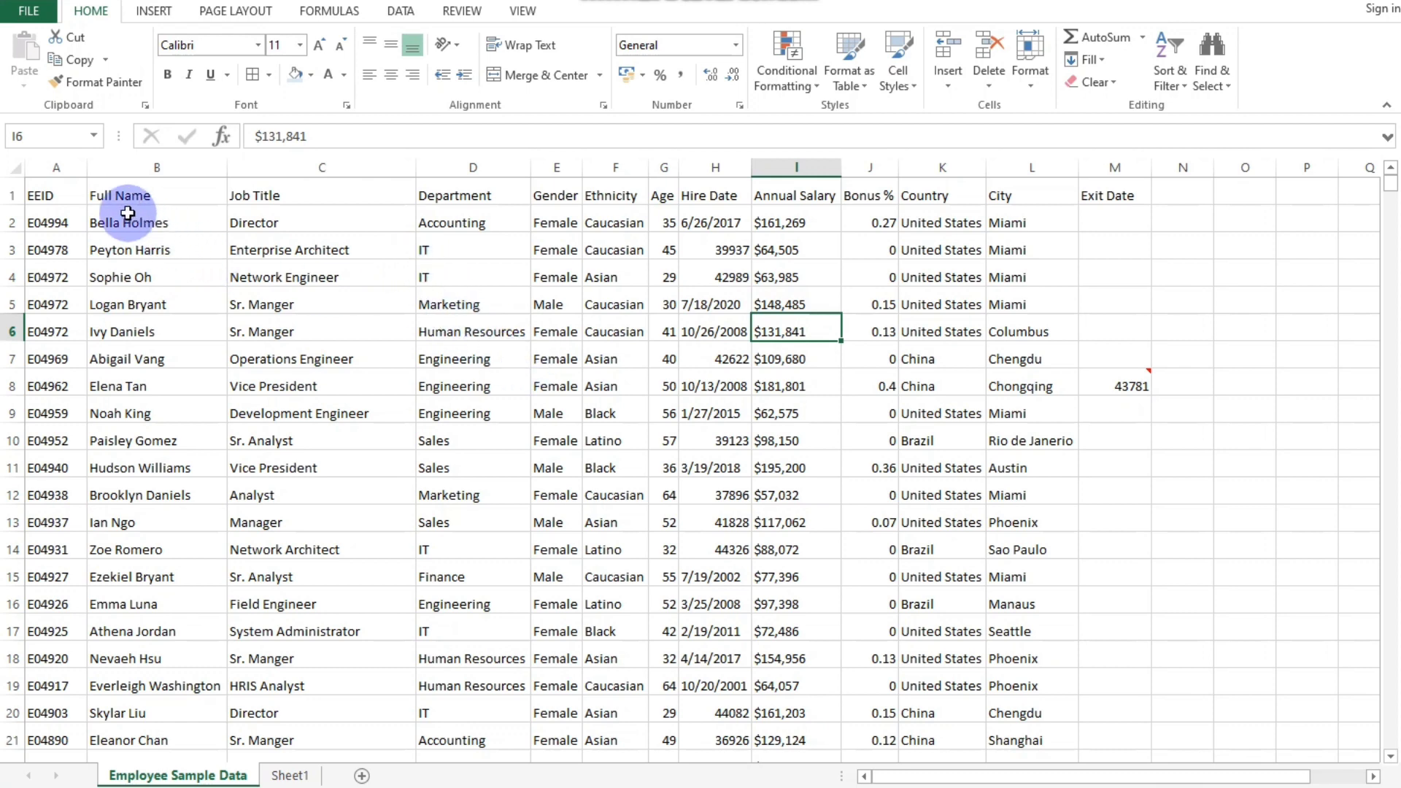
- Check the formatting of the header cells and the employee records in rows 2 to 12
{"action": "left_click_drag", "start_coordinate": [67, 194], "coordinate": [195, 189]}
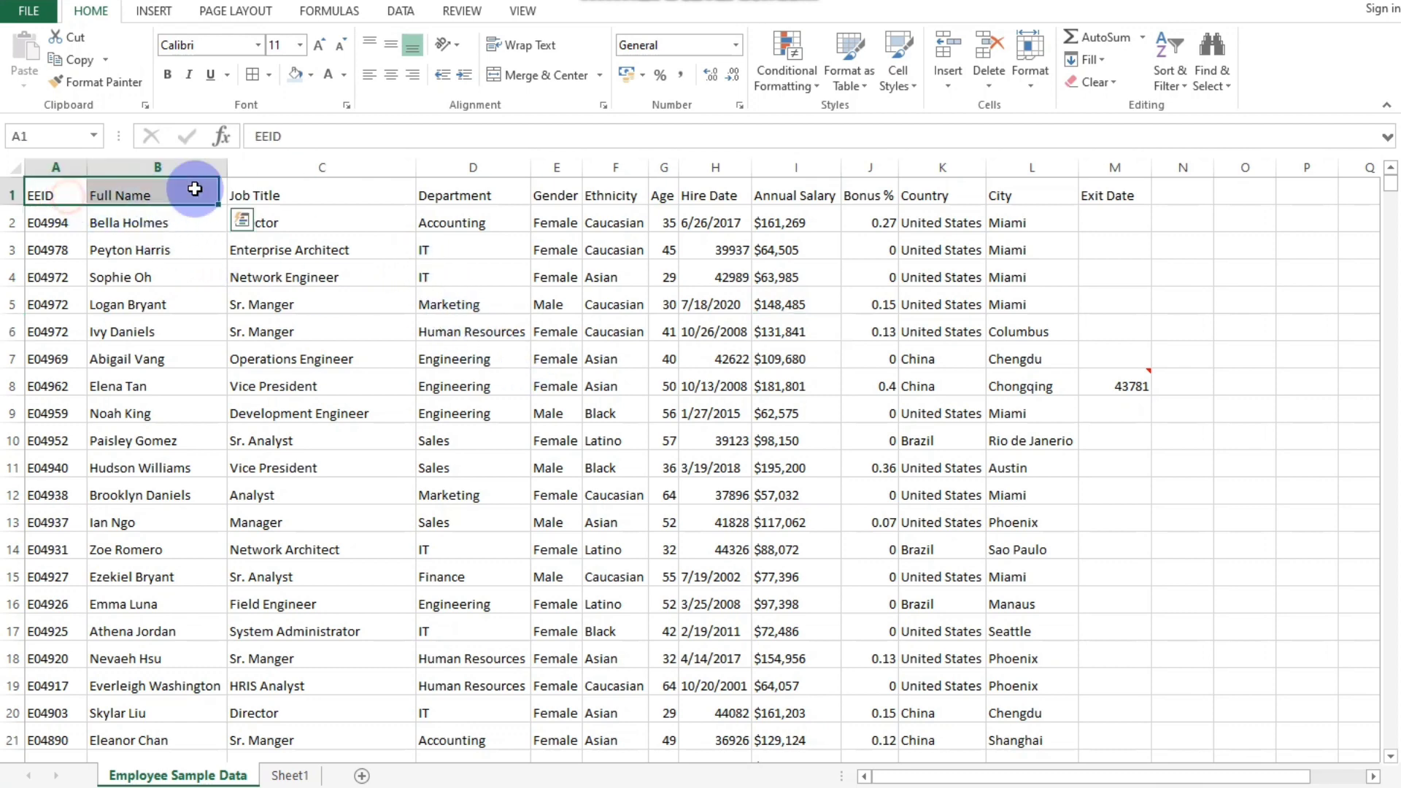
{"action": "left_click", "coordinate": [108, 194]}
{"action": "left_click_drag", "start_coordinate": [68, 192], "coordinate": [468, 200]}
{"action": "left_click", "coordinate": [293, 289]}
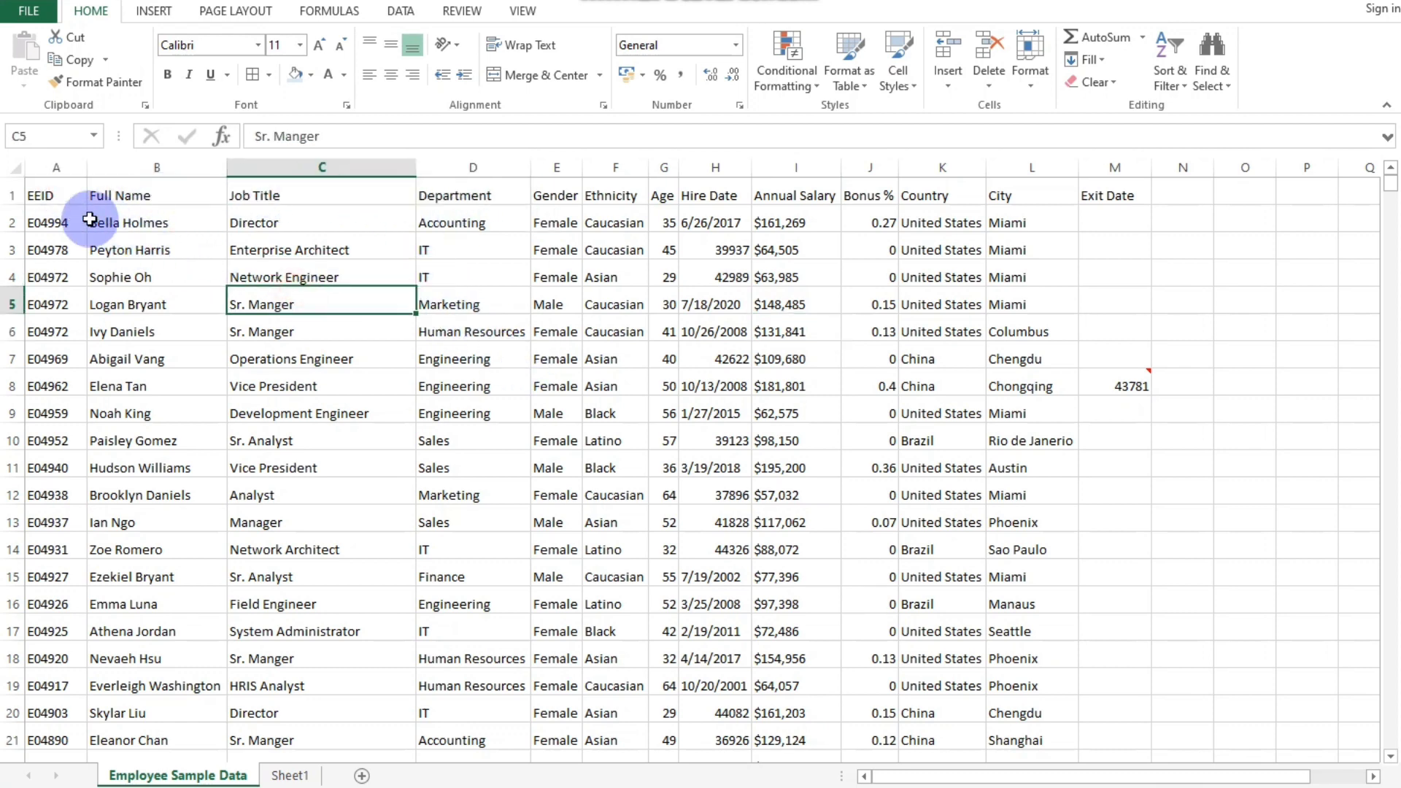
{"action": "left_click_drag", "start_coordinate": [73, 218], "coordinate": [549, 491]}
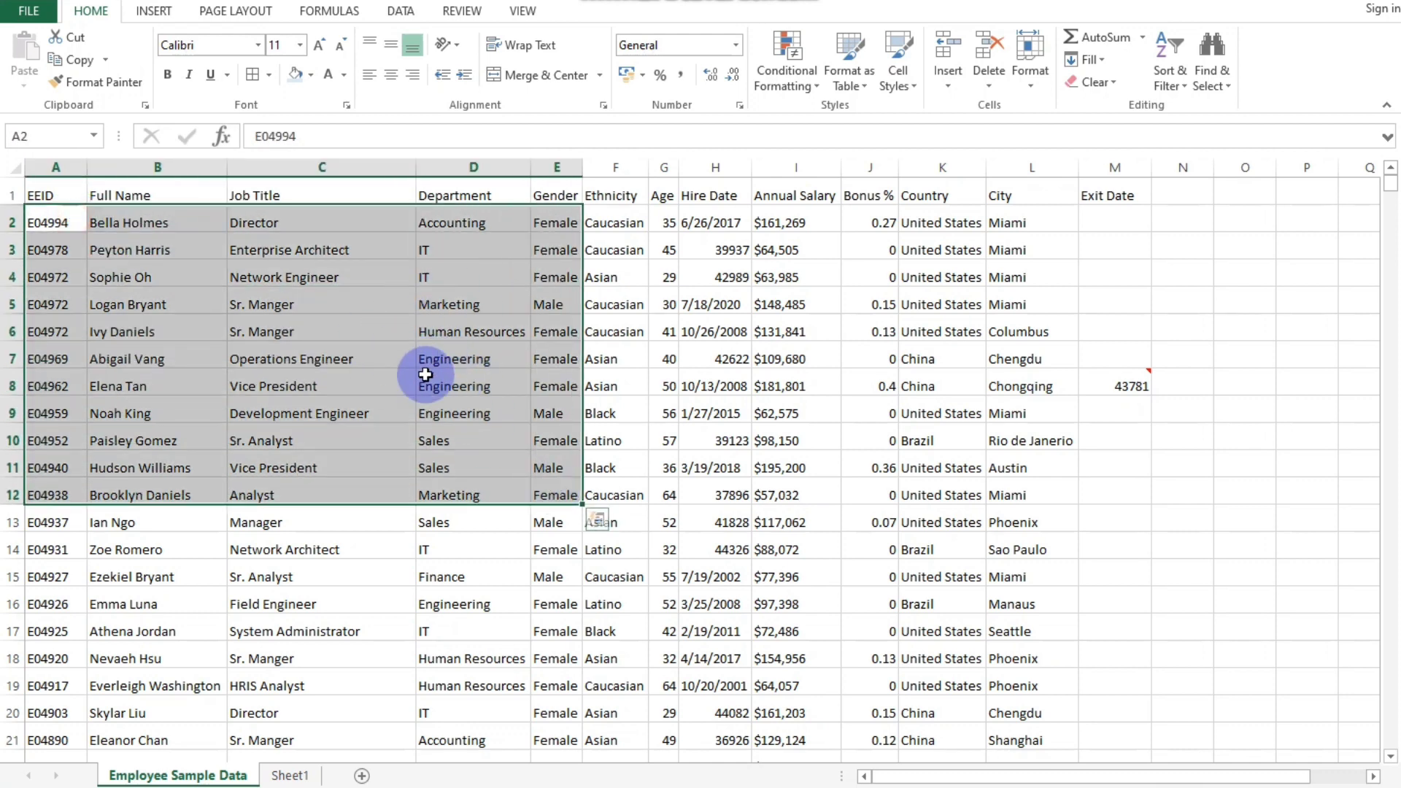
{"action": "left_click", "coordinate": [471, 193]}
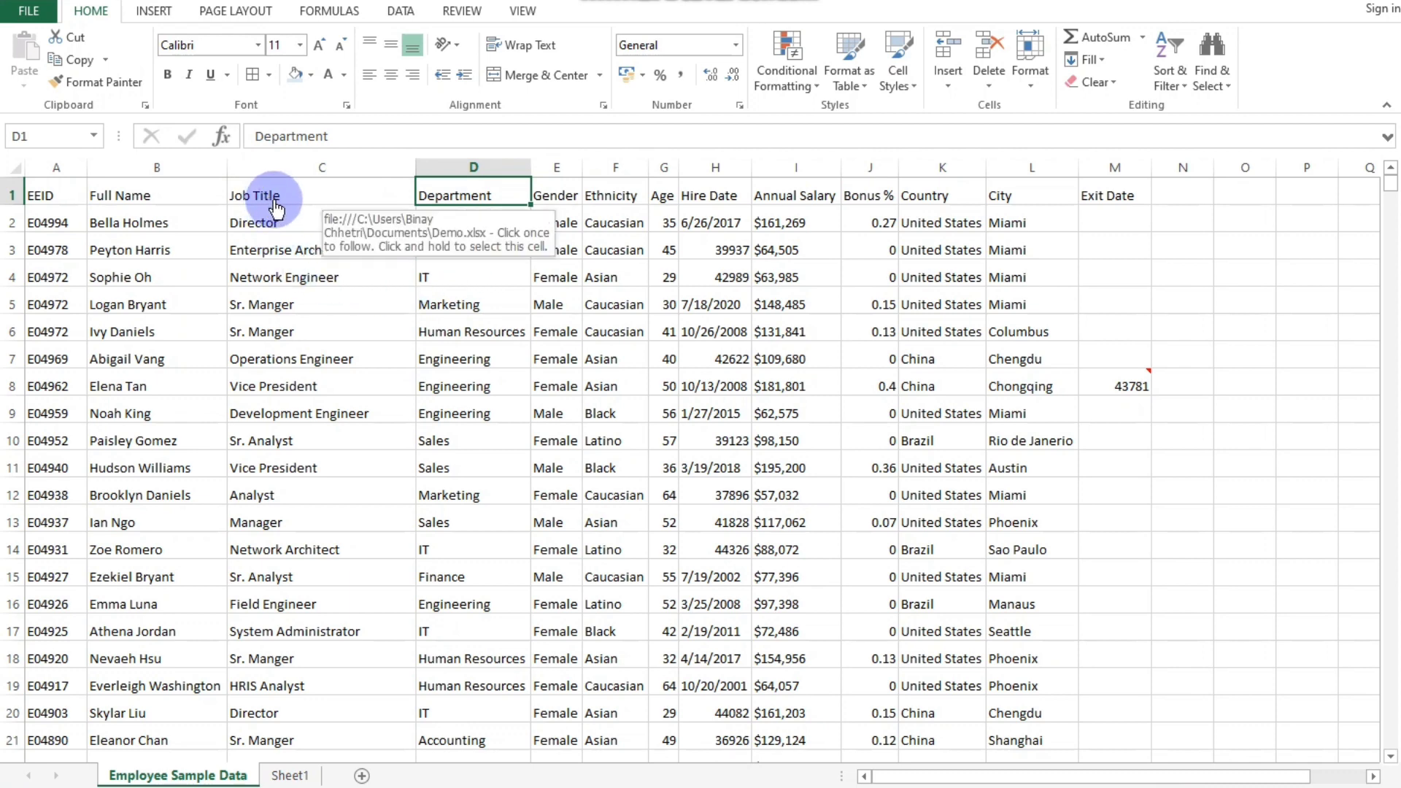
- Check the commented Exit Date cell M8, and undo the format clearing of the whole sheet
{"action": "left_click", "coordinate": [1125, 387]}
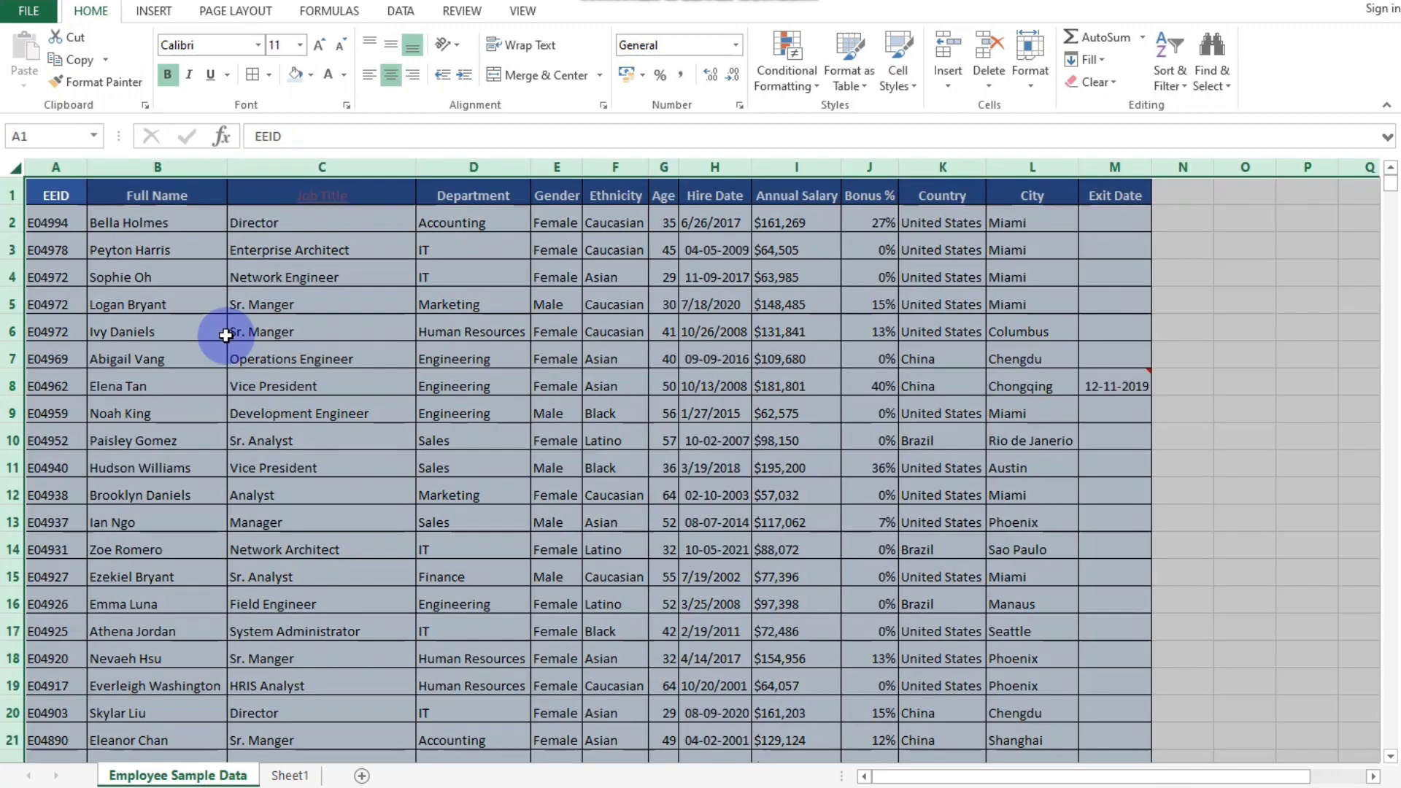
{"action": "left_click", "coordinate": [612, 343]}
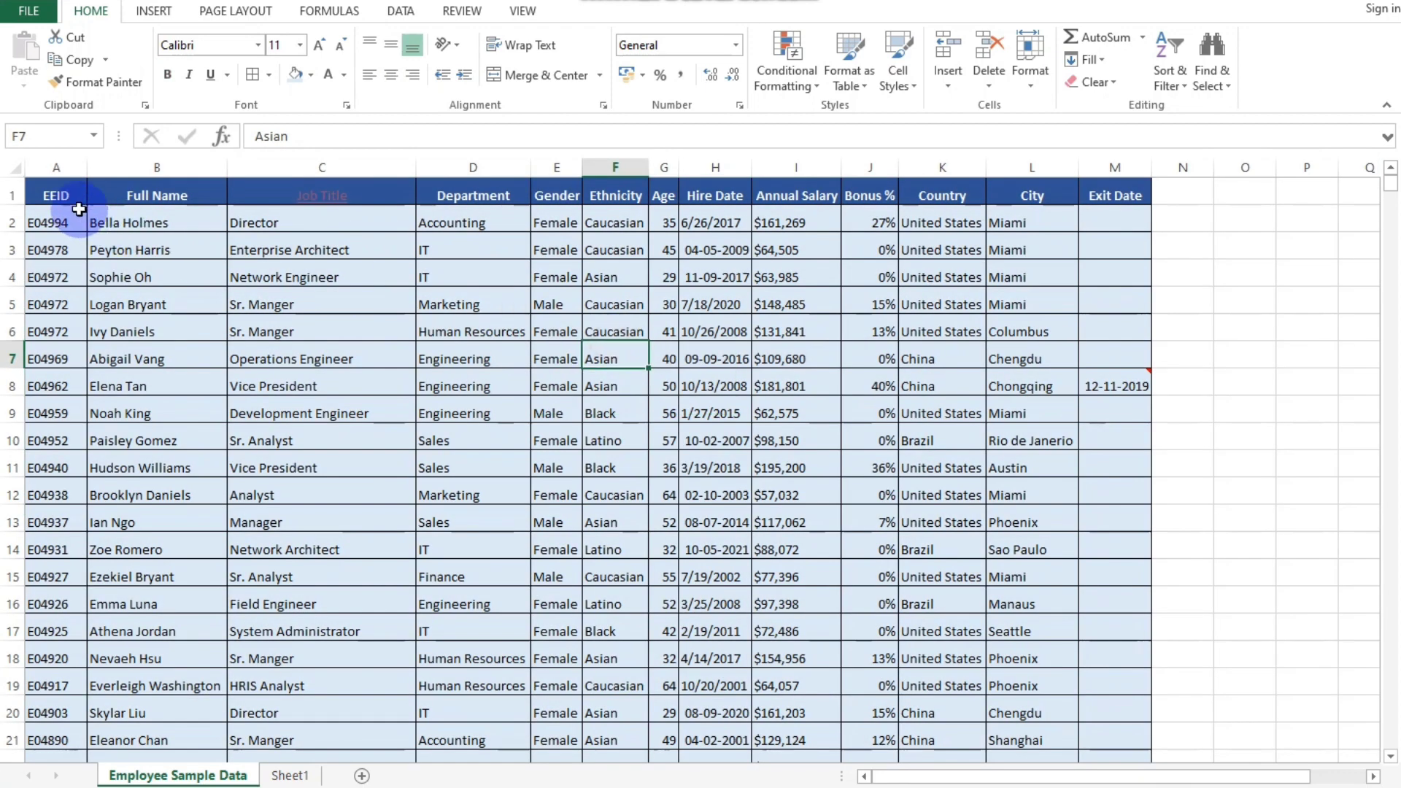
- Clear only the contents of the entire Employee Sample Data sheet, keeping its formatting, and undo it
{"action": "left_click", "coordinate": [18, 175]}
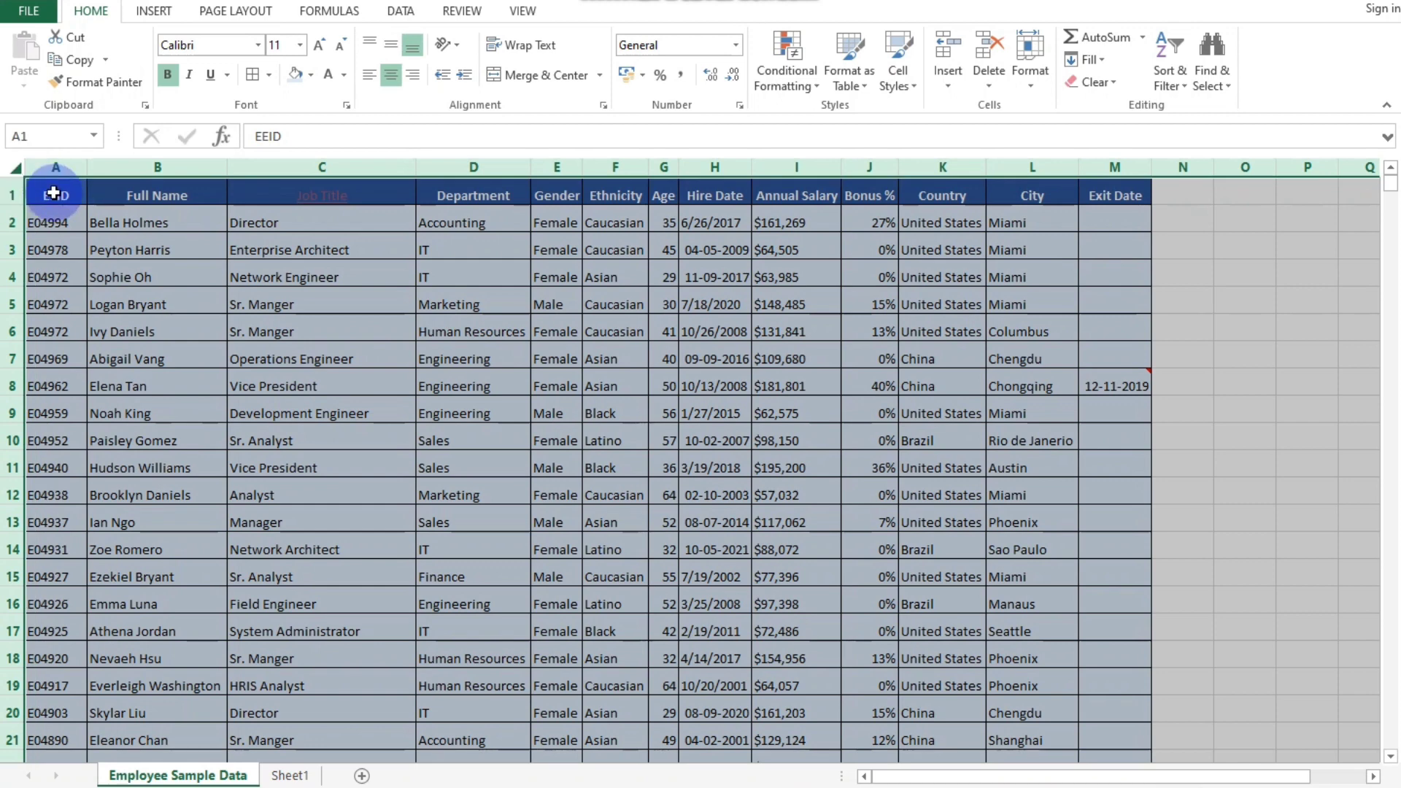
{"action": "left_click", "coordinate": [1106, 85]}
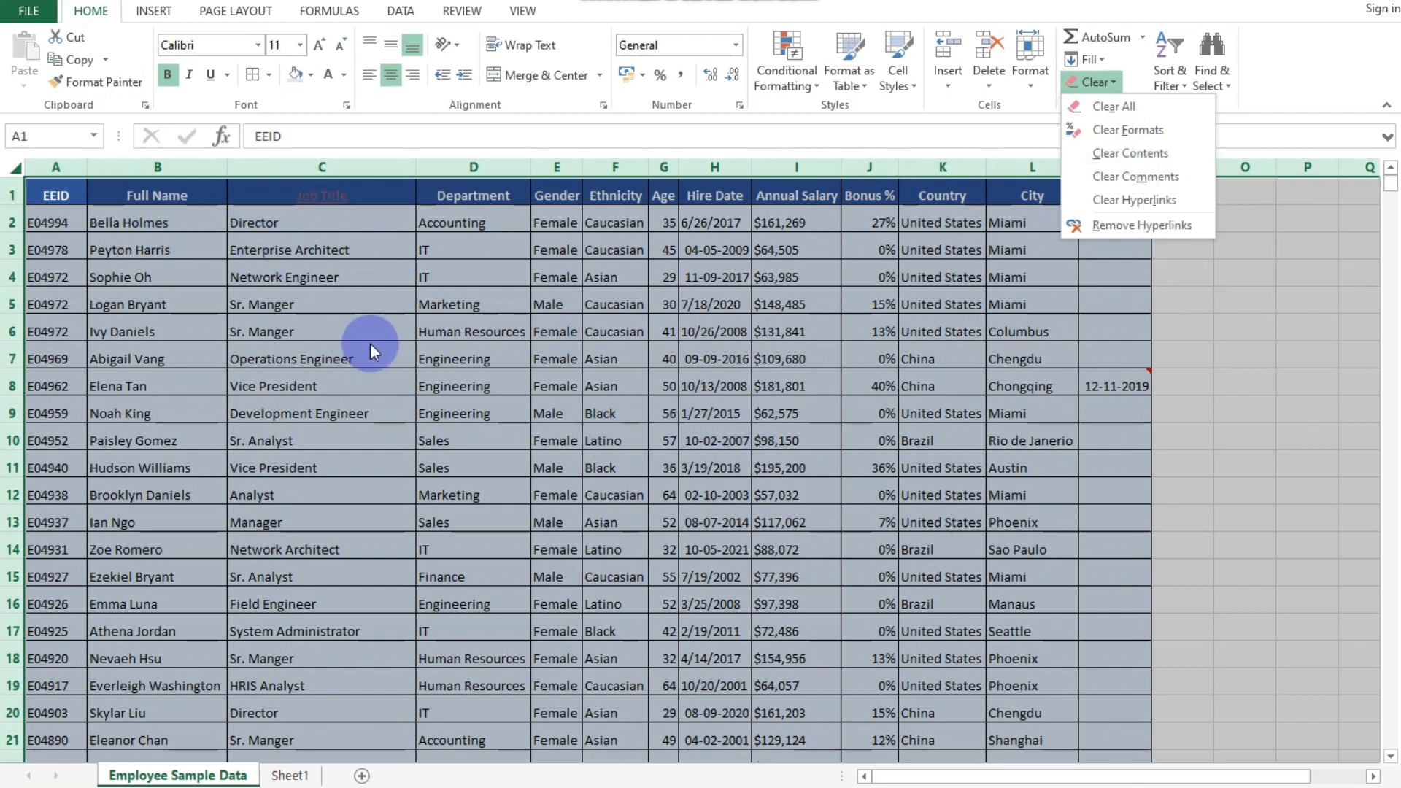
{"action": "left_click", "coordinate": [1144, 155]}
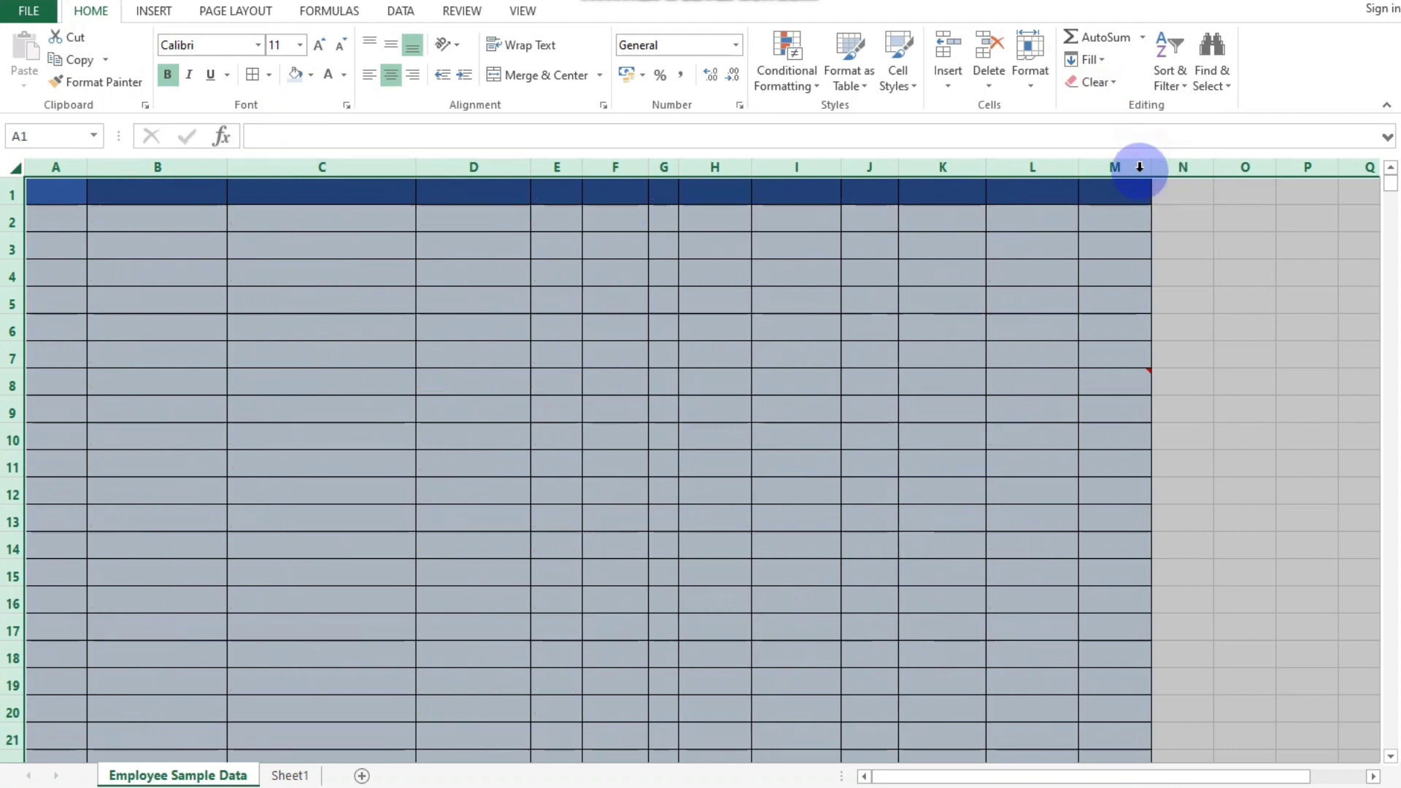
{"action": "left_click", "coordinate": [714, 382]}
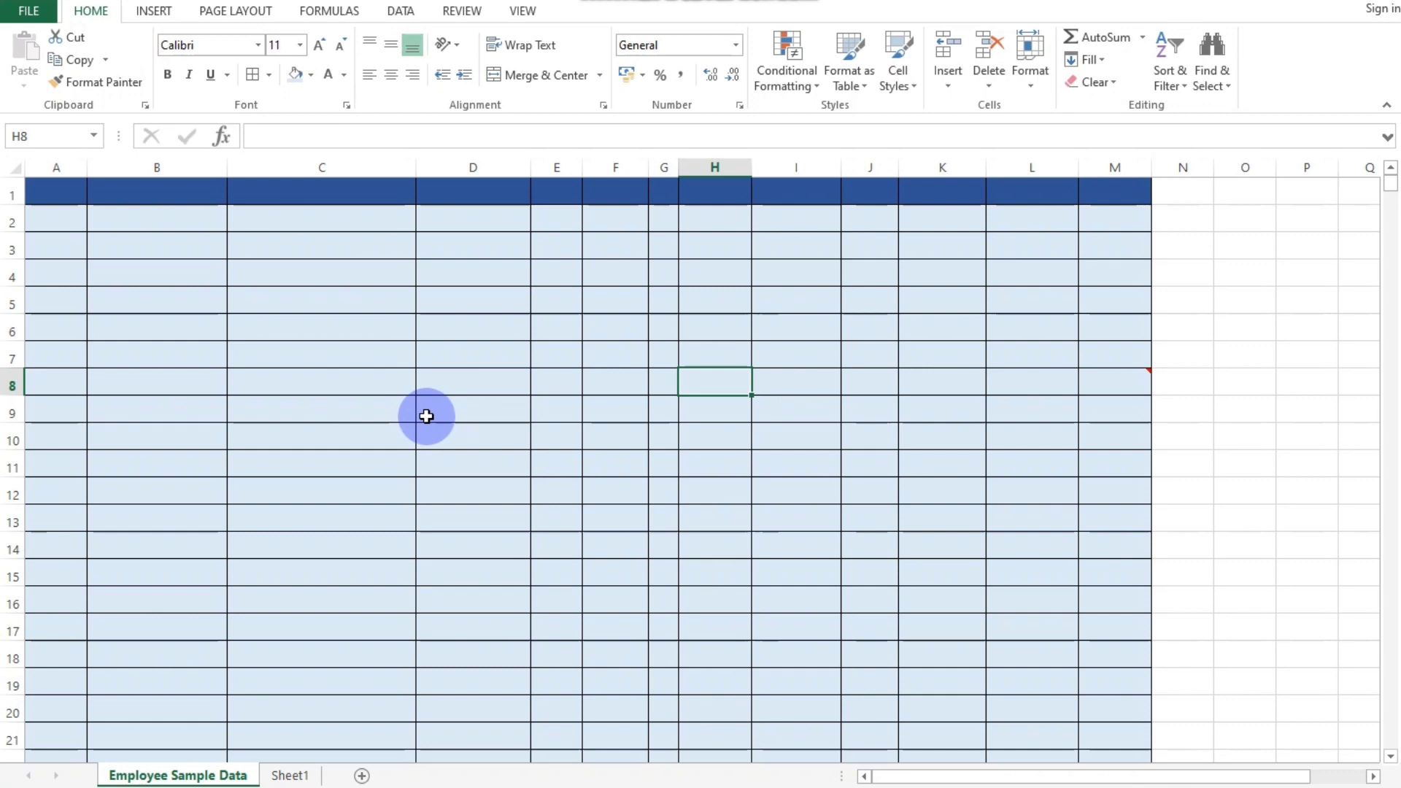
{"action": "key", "text": "ctrl+z"}
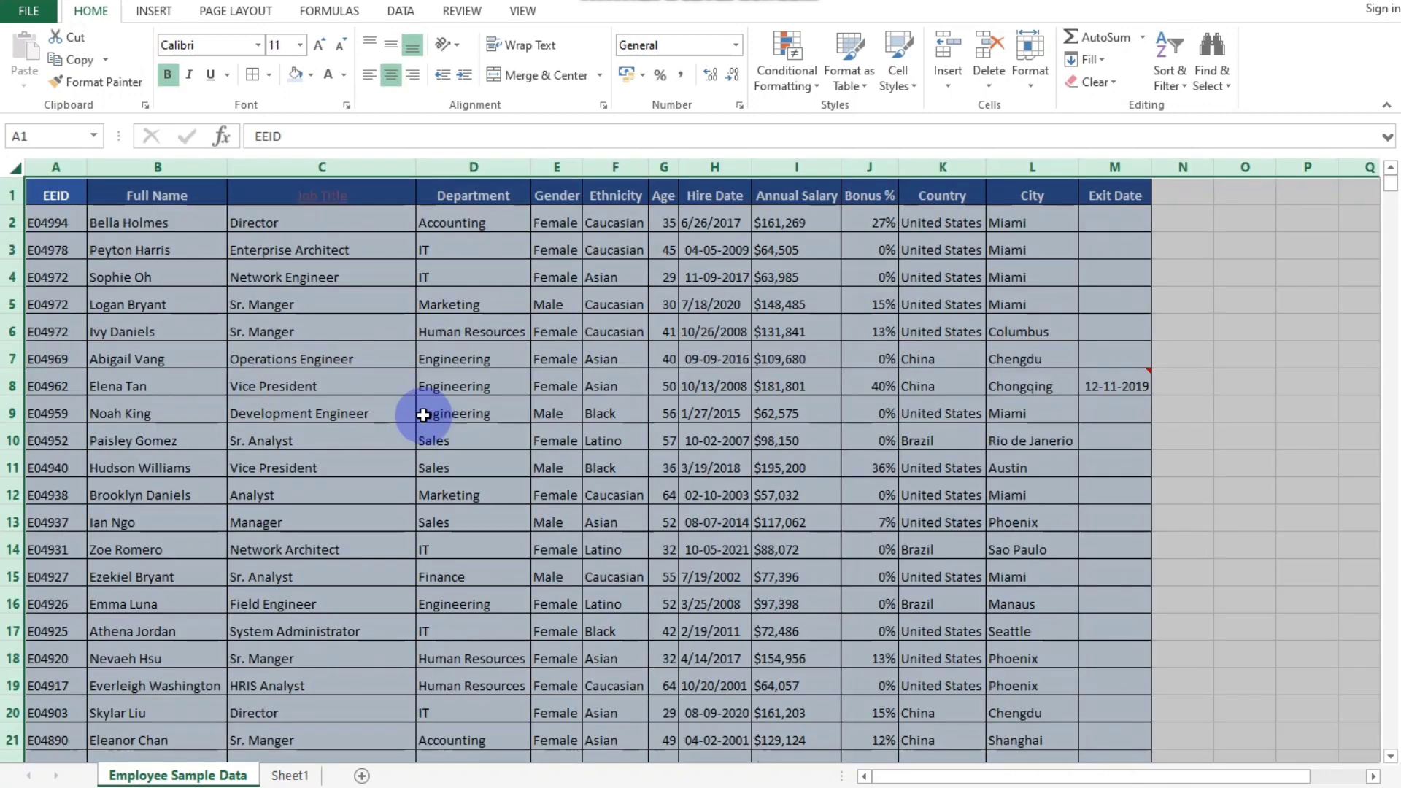
- Clear only the contents of the header row A1:M1, and undo it
{"action": "left_click_drag", "start_coordinate": [51, 201], "coordinate": [252, 256]}
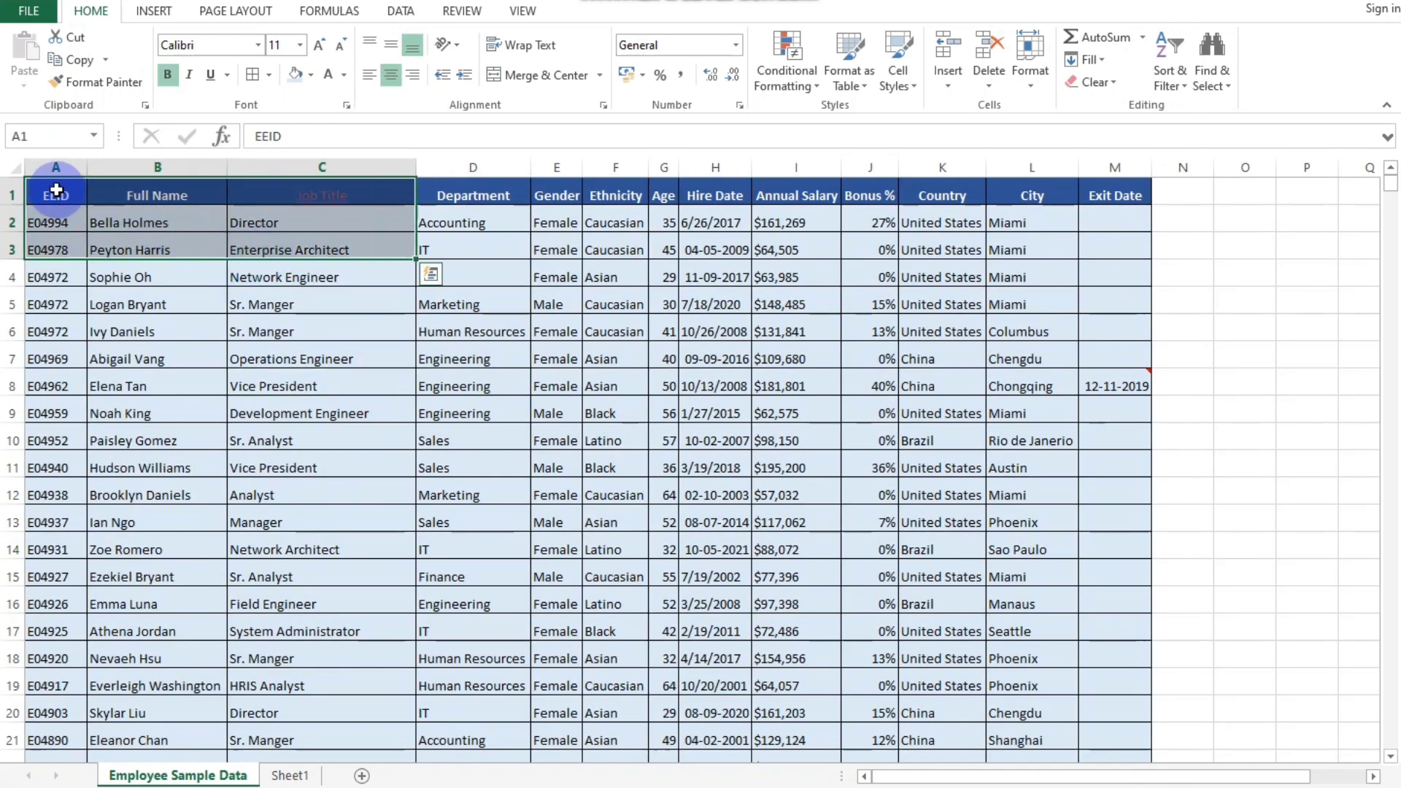
{"action": "left_click_drag", "start_coordinate": [55, 195], "coordinate": [1111, 195]}
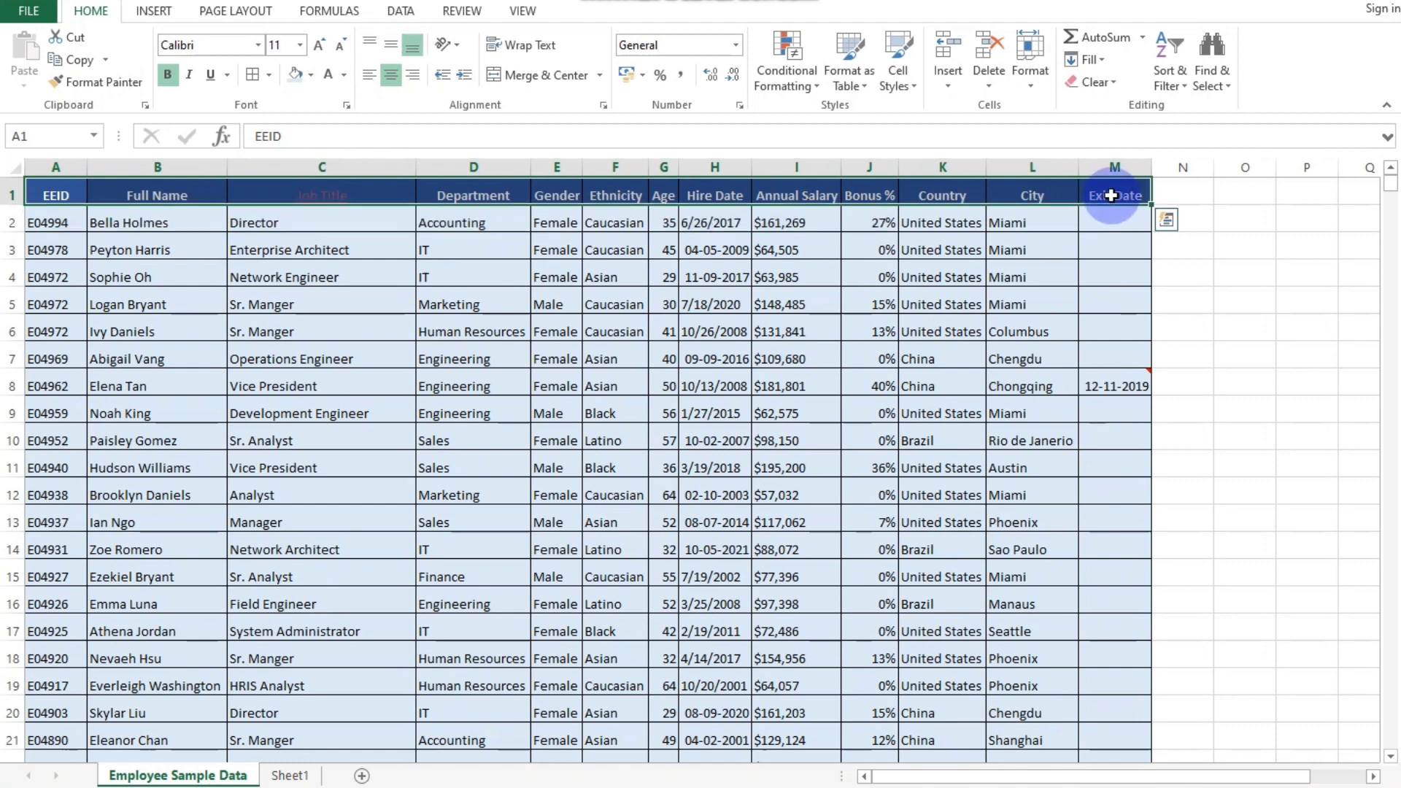
{"action": "left_click", "coordinate": [1108, 82]}
{"action": "left_click", "coordinate": [1123, 159]}
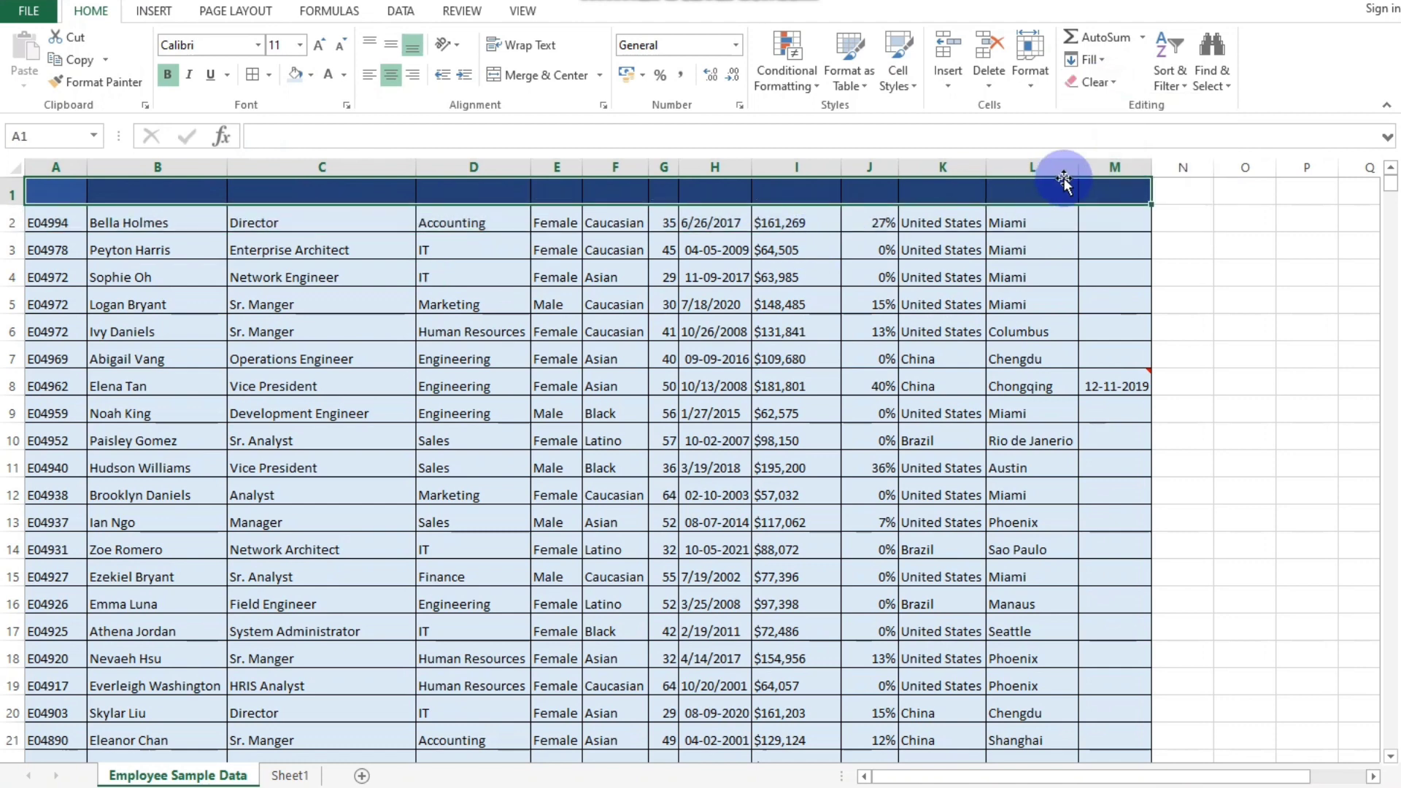
{"action": "left_click_drag", "start_coordinate": [1113, 188], "coordinate": [72, 190]}
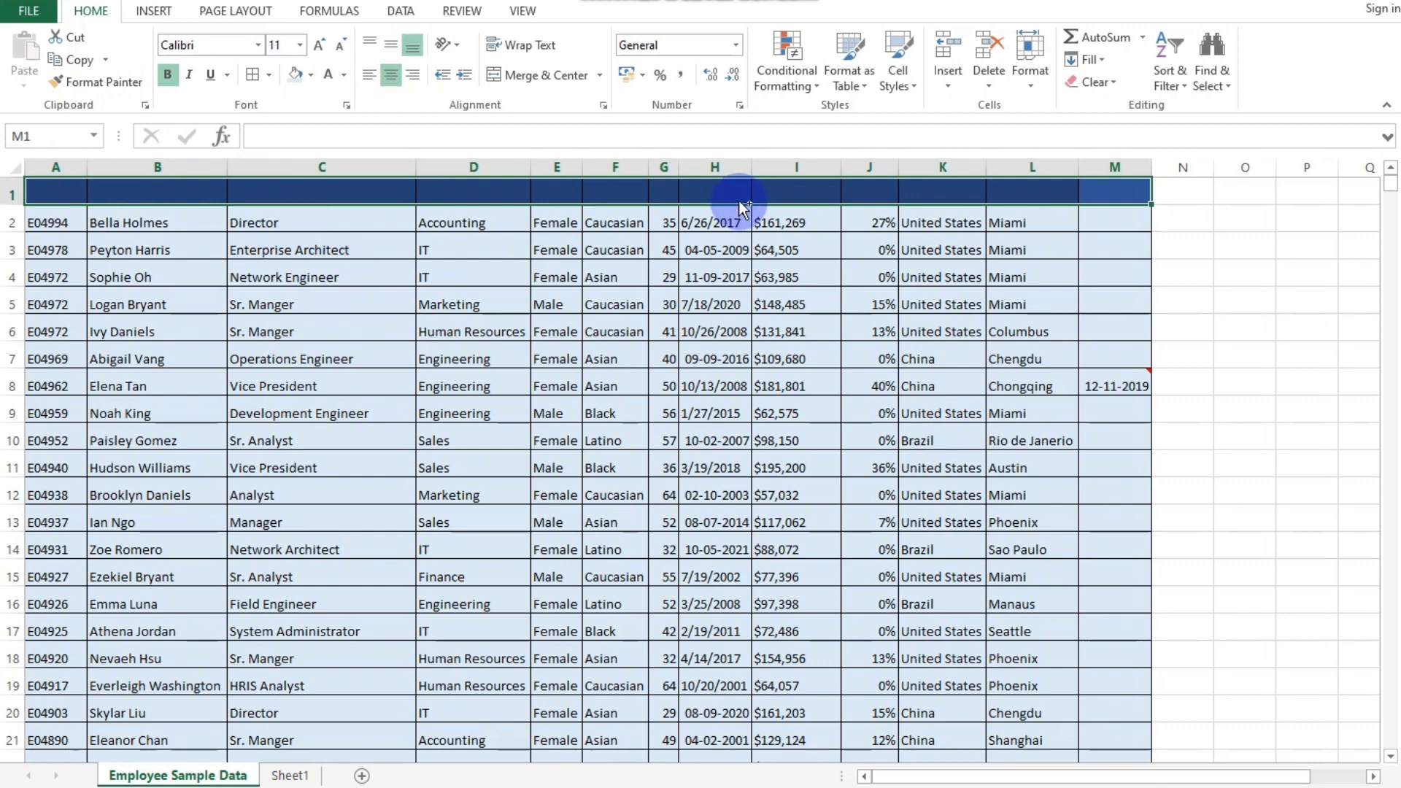
{"action": "left_click", "coordinate": [781, 306]}
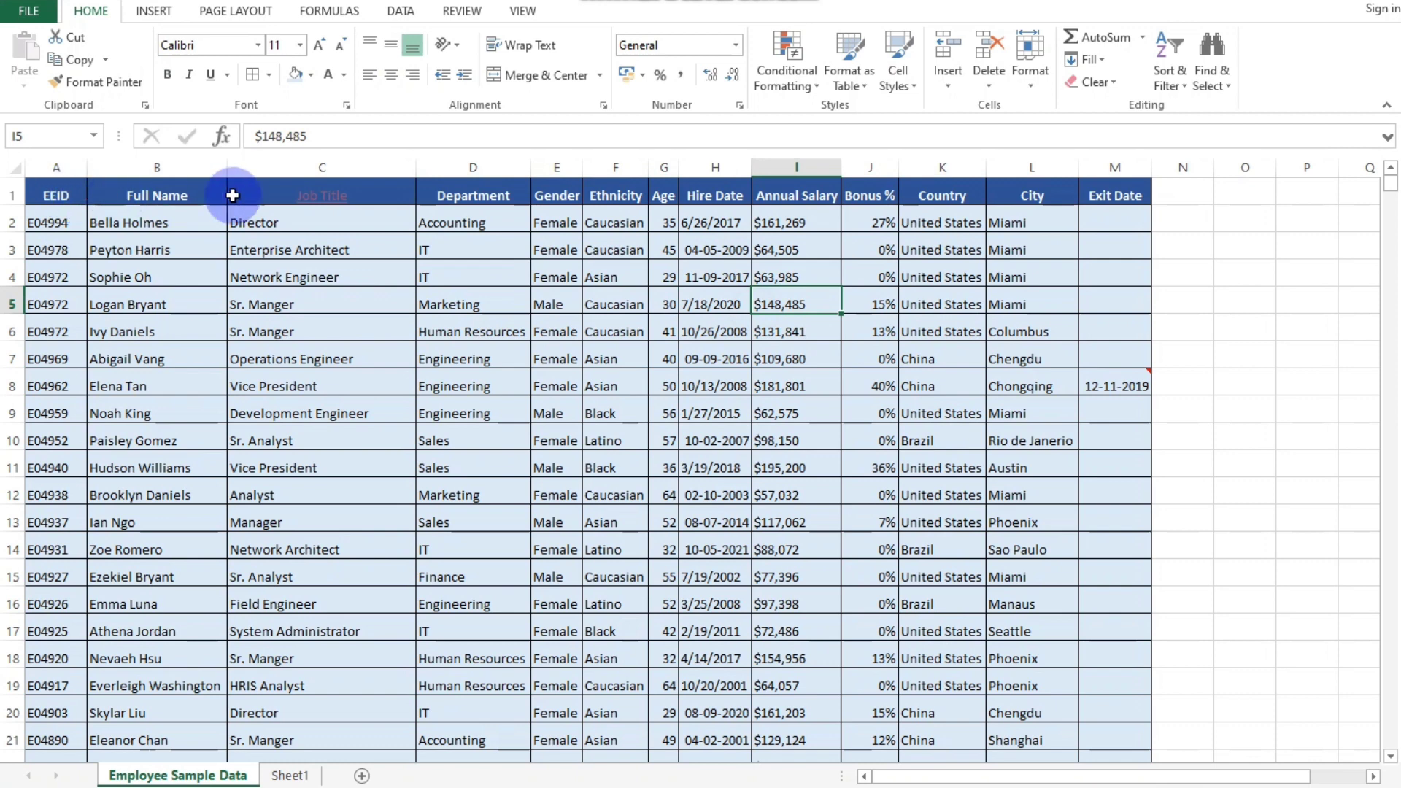
{"action": "left_click", "coordinate": [55, 193]}
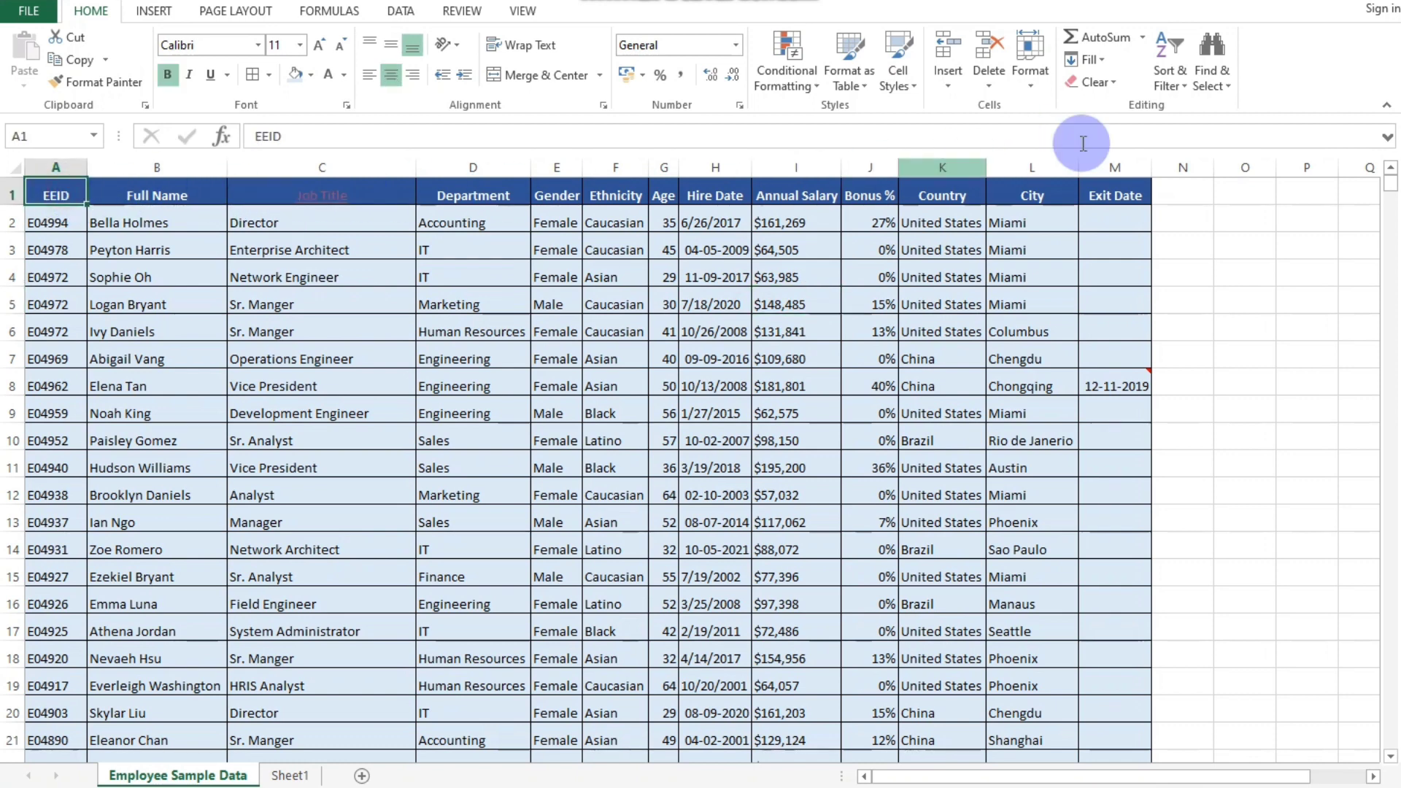
{"action": "left_click", "coordinate": [1120, 85]}
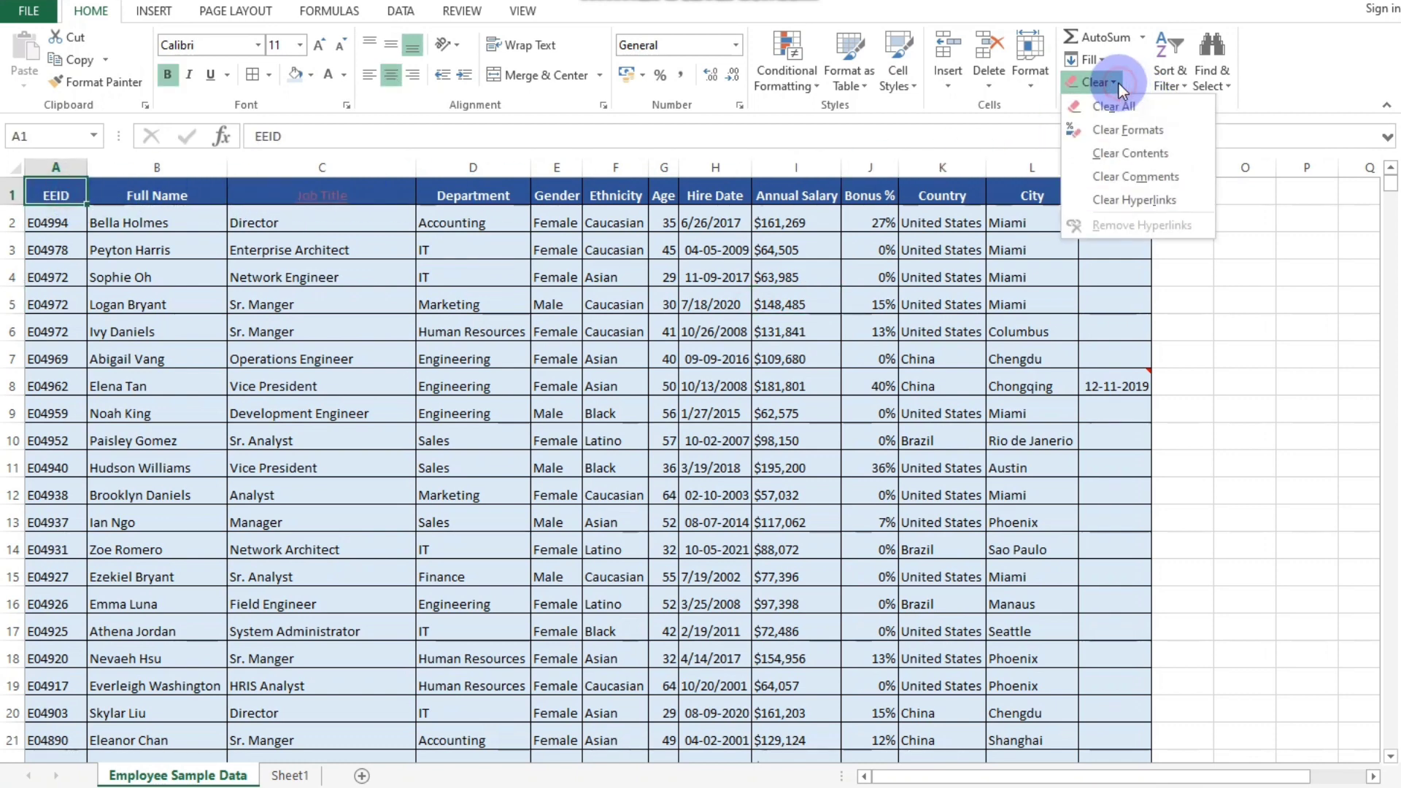
{"action": "left_click", "coordinate": [1117, 199]}
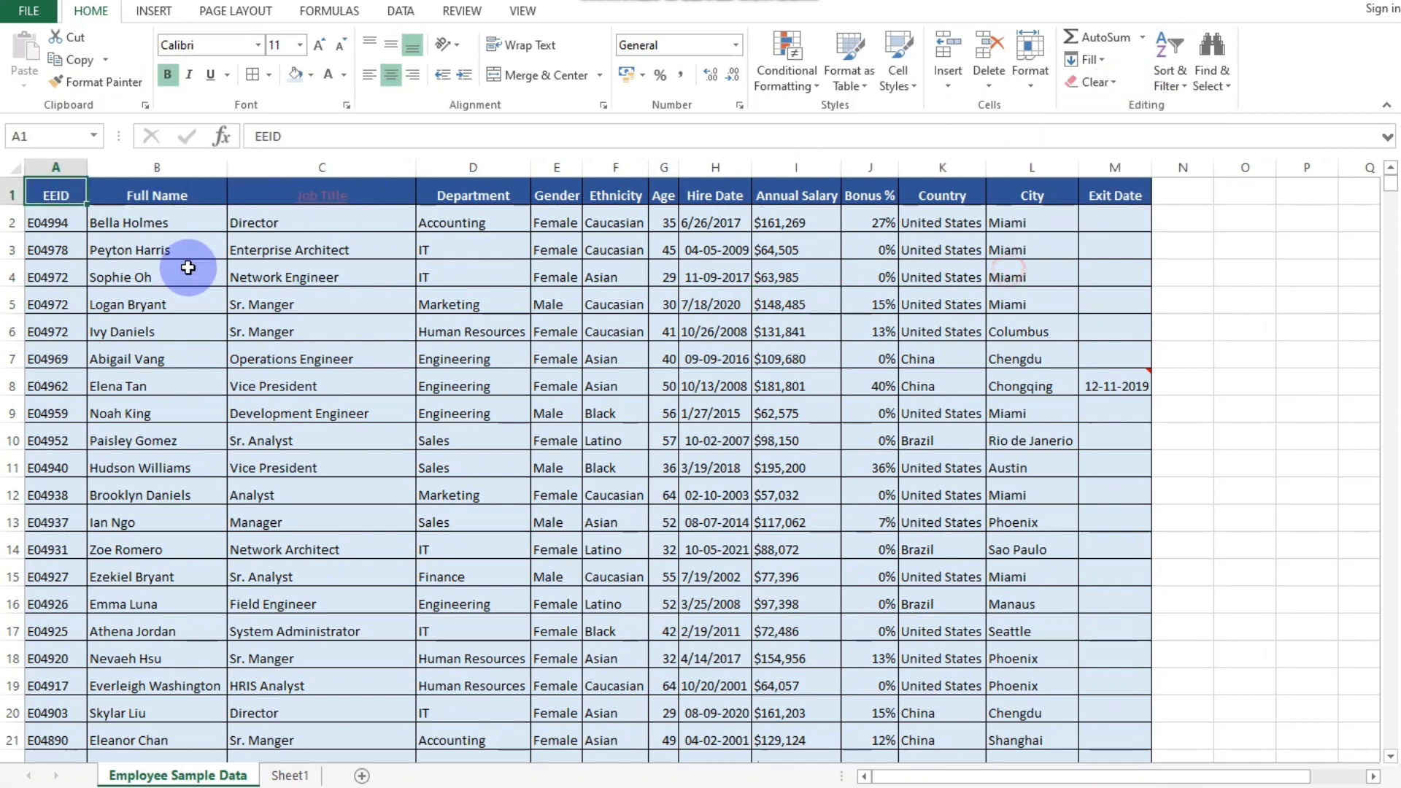
- Clear the comments from the entire sheet, check the Exit Date cell M8, and undo the clearing
{"action": "left_click", "coordinate": [16, 168]}
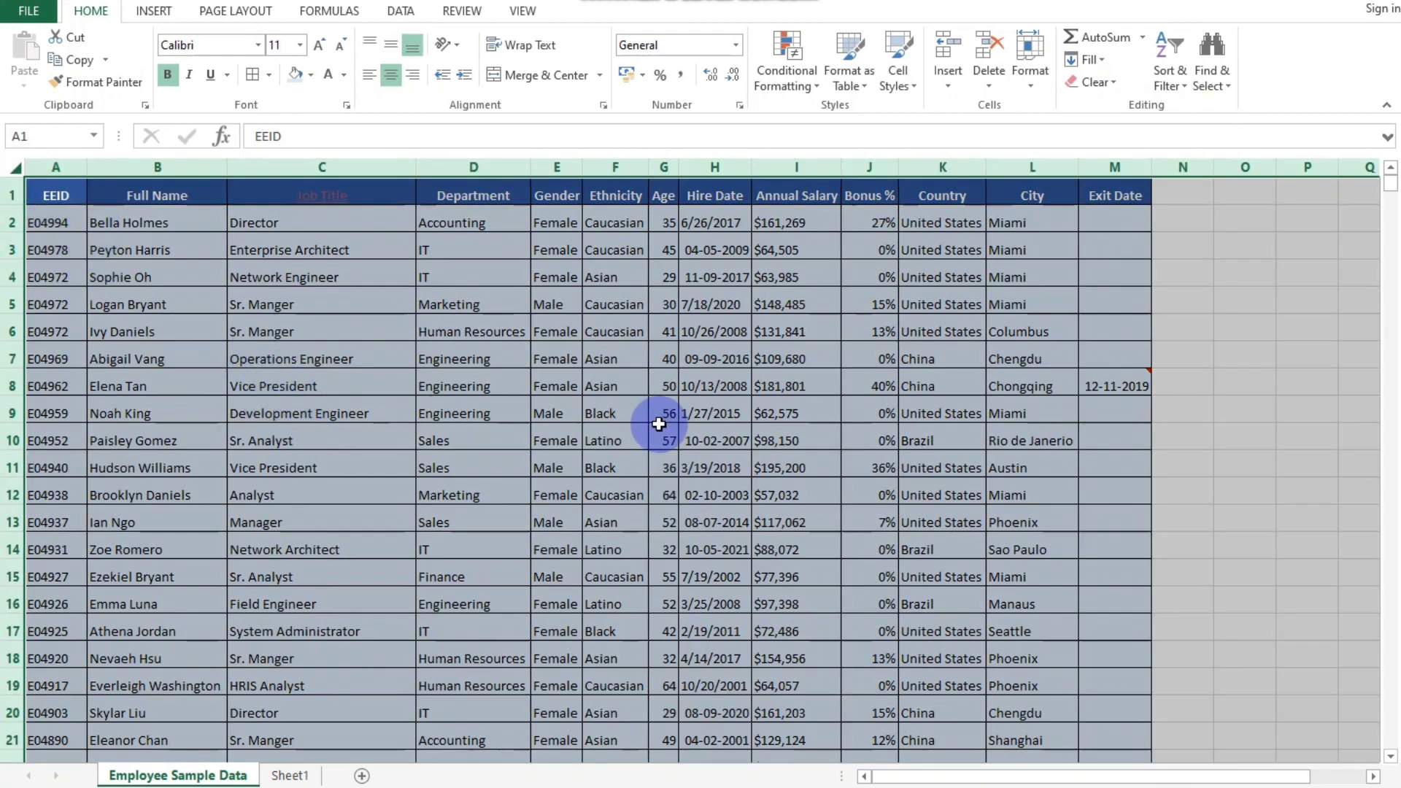
{"action": "left_click", "coordinate": [1114, 86]}
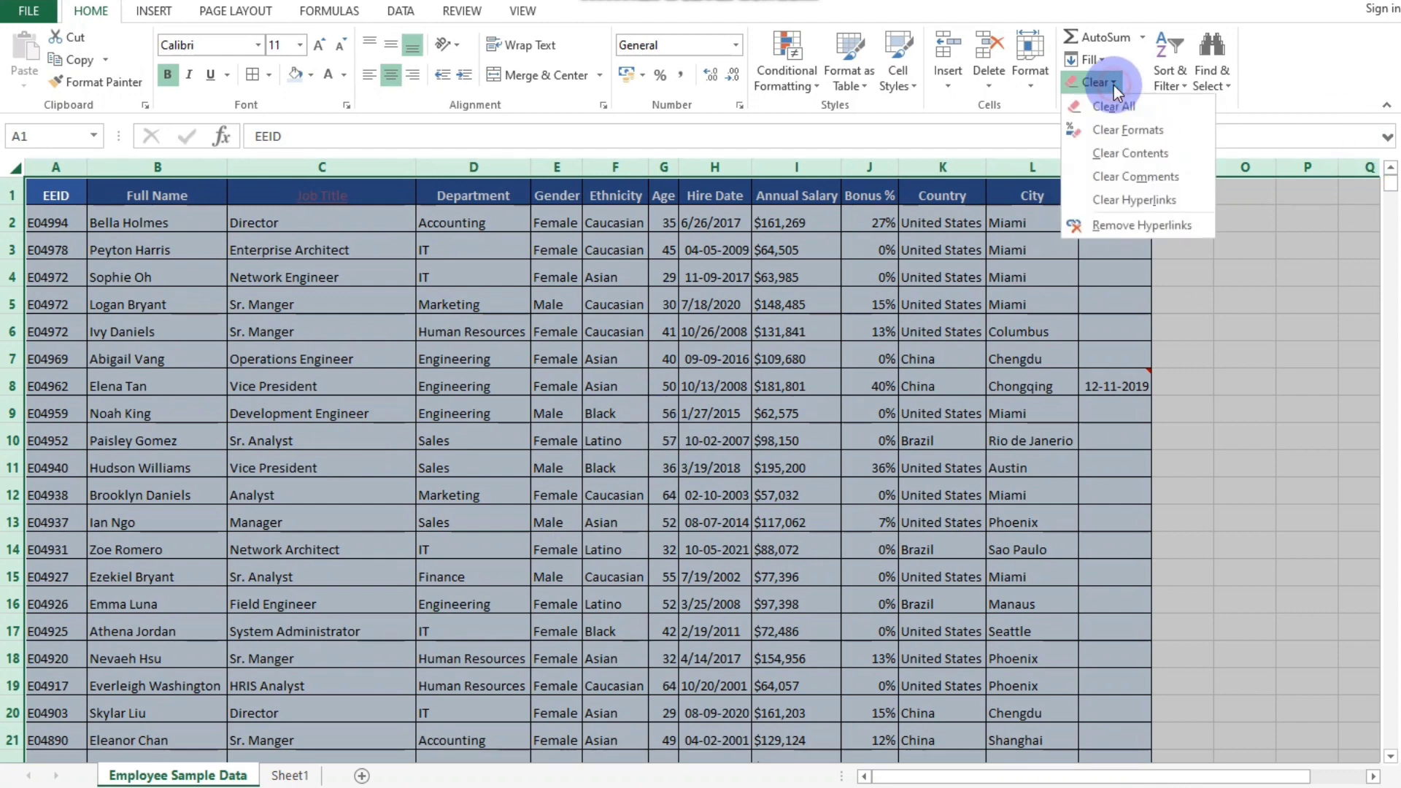
{"action": "left_click", "coordinate": [1125, 184]}
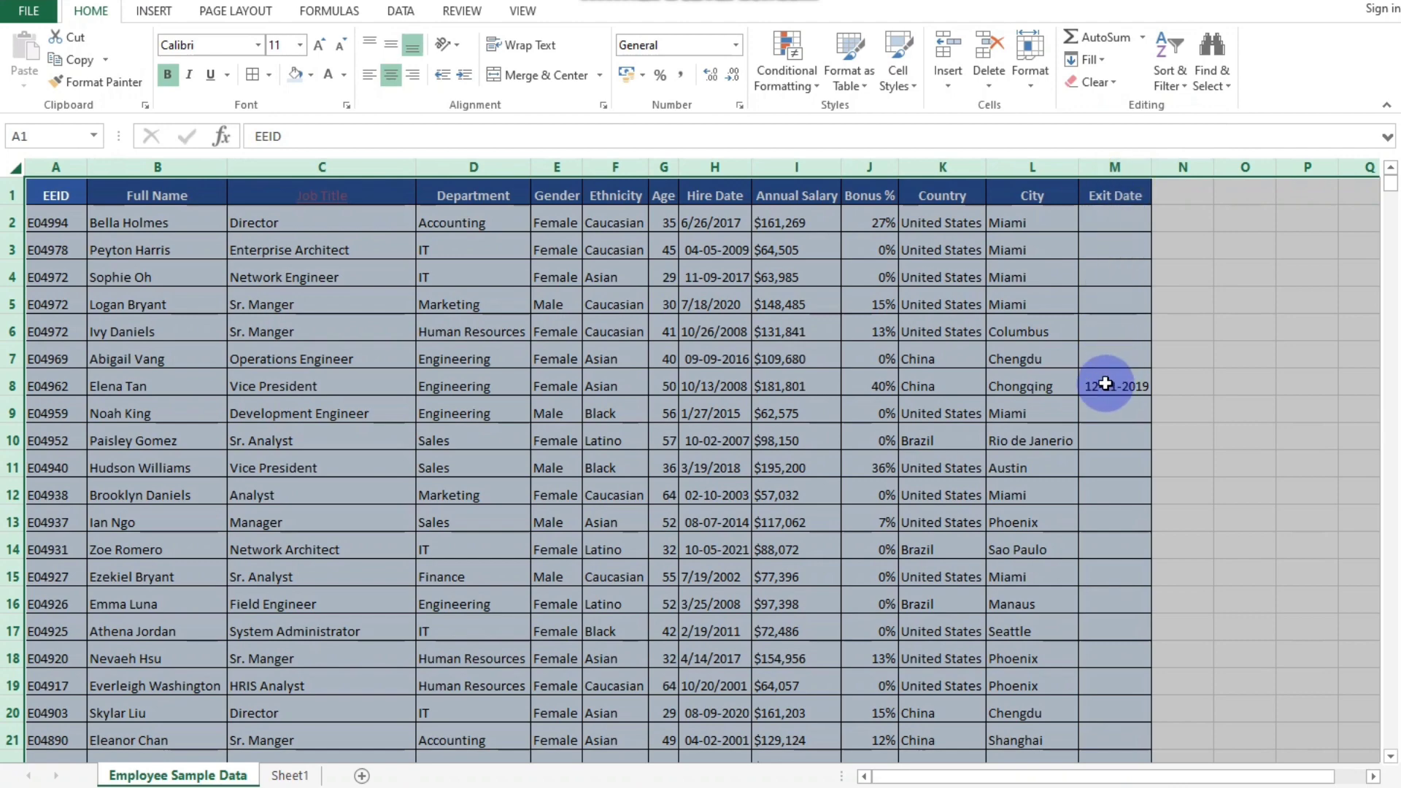
{"action": "left_click", "coordinate": [1115, 384]}
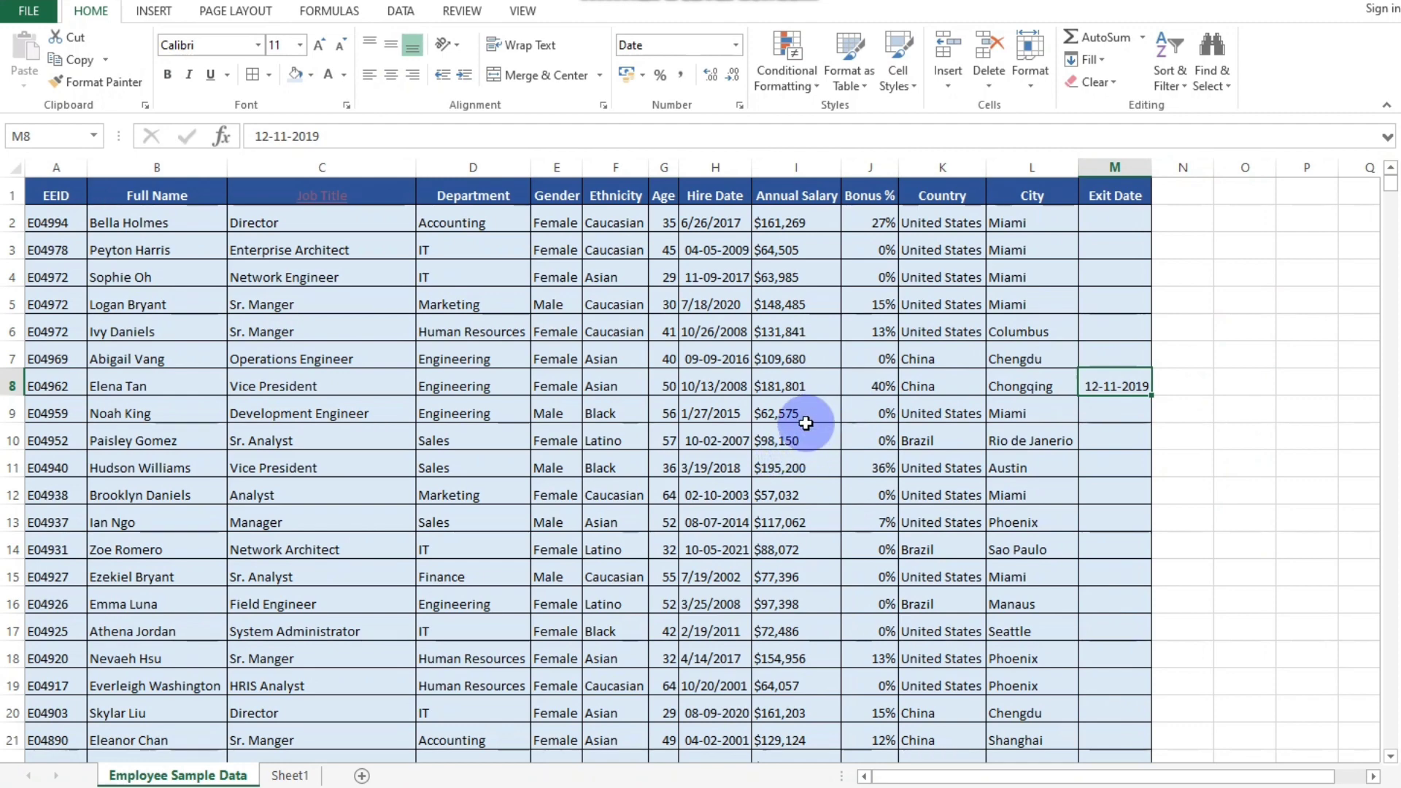
{"action": "key", "text": "ctrl+a"}
{"action": "left_click", "coordinate": [1076, 363]}
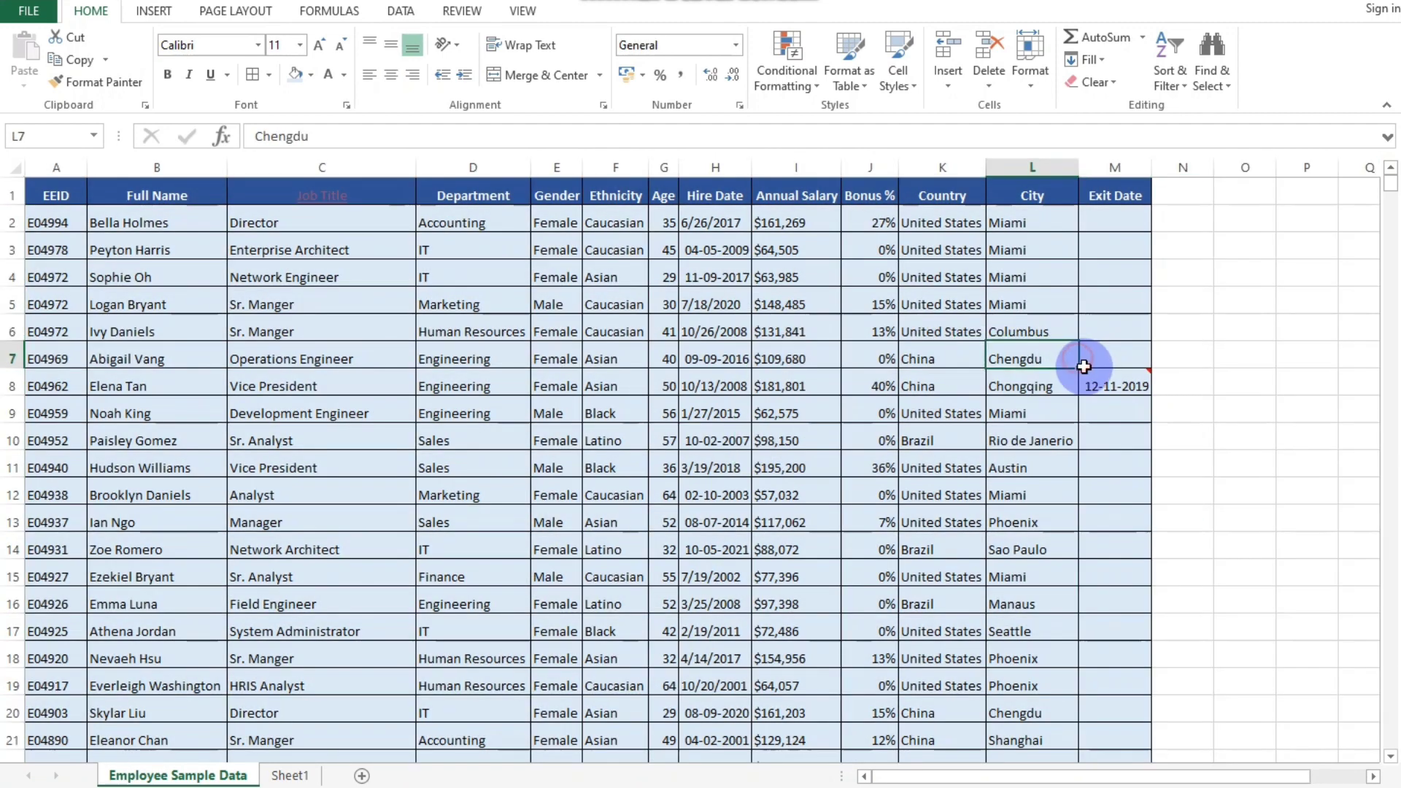
- Clear only the comment from the Exit Date cell M8, keeping its date and formatting
{"action": "left_click", "coordinate": [1117, 378]}
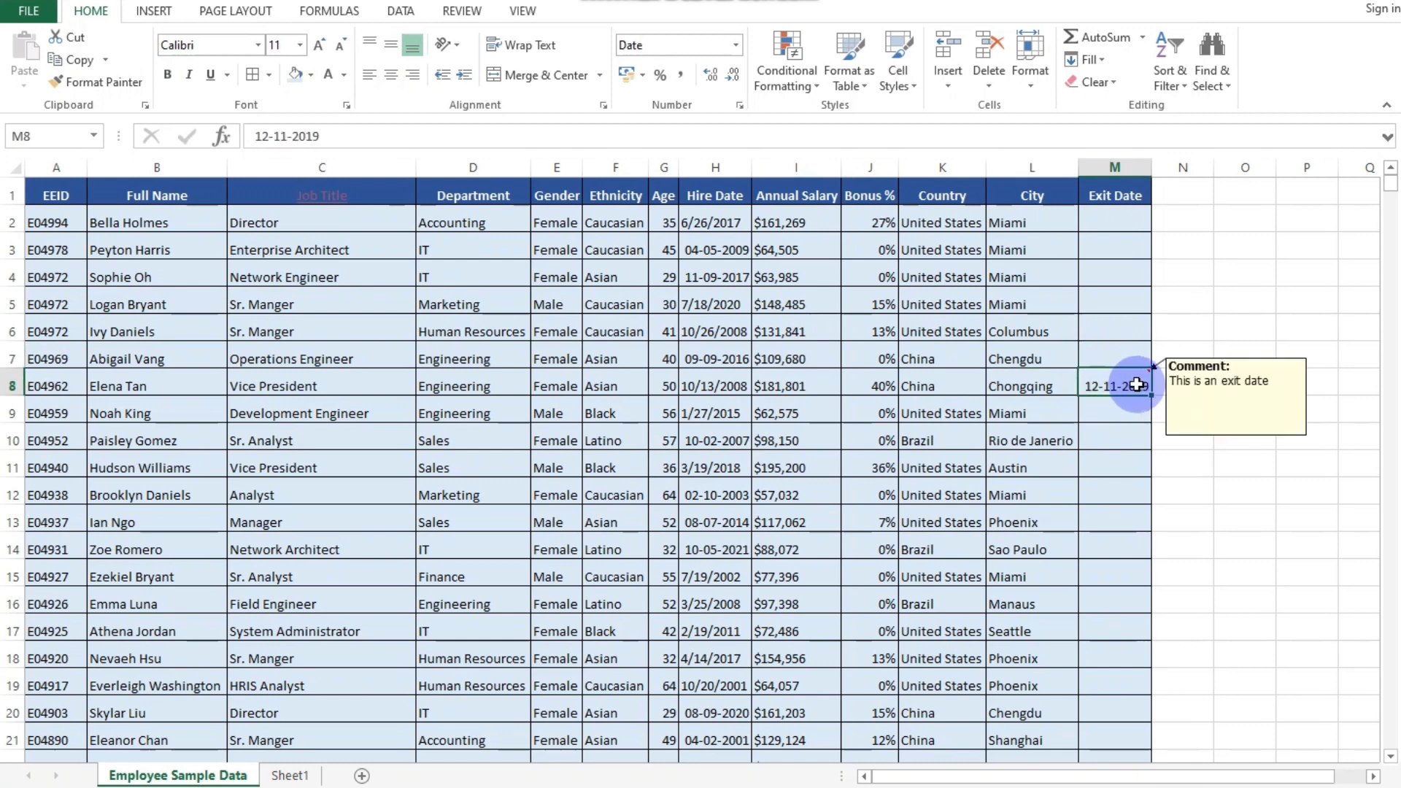
{"action": "left_click", "coordinate": [1115, 86]}
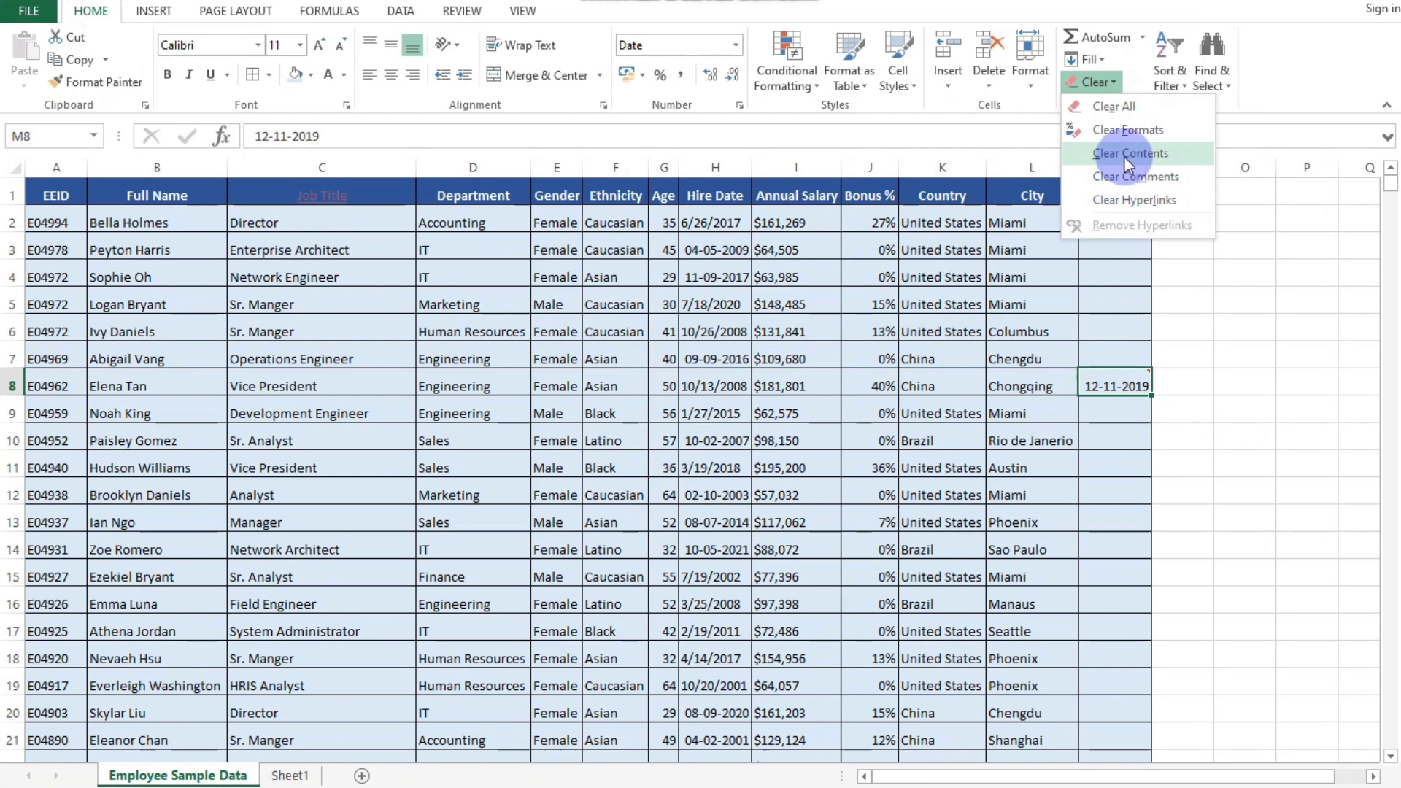
{"action": "left_click", "coordinate": [1120, 176]}
{"action": "left_click", "coordinate": [1234, 437]}
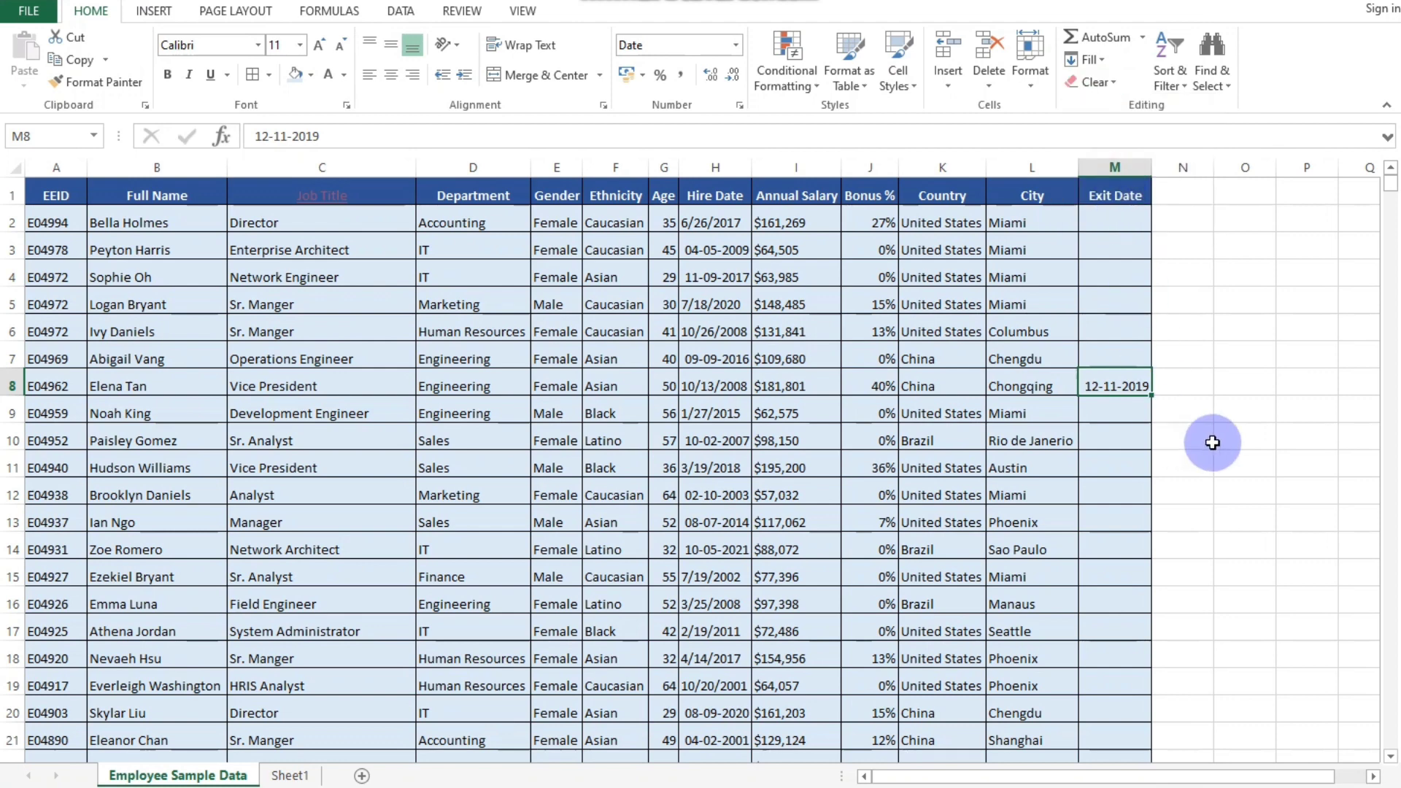
{"action": "left_click", "coordinate": [1125, 387]}
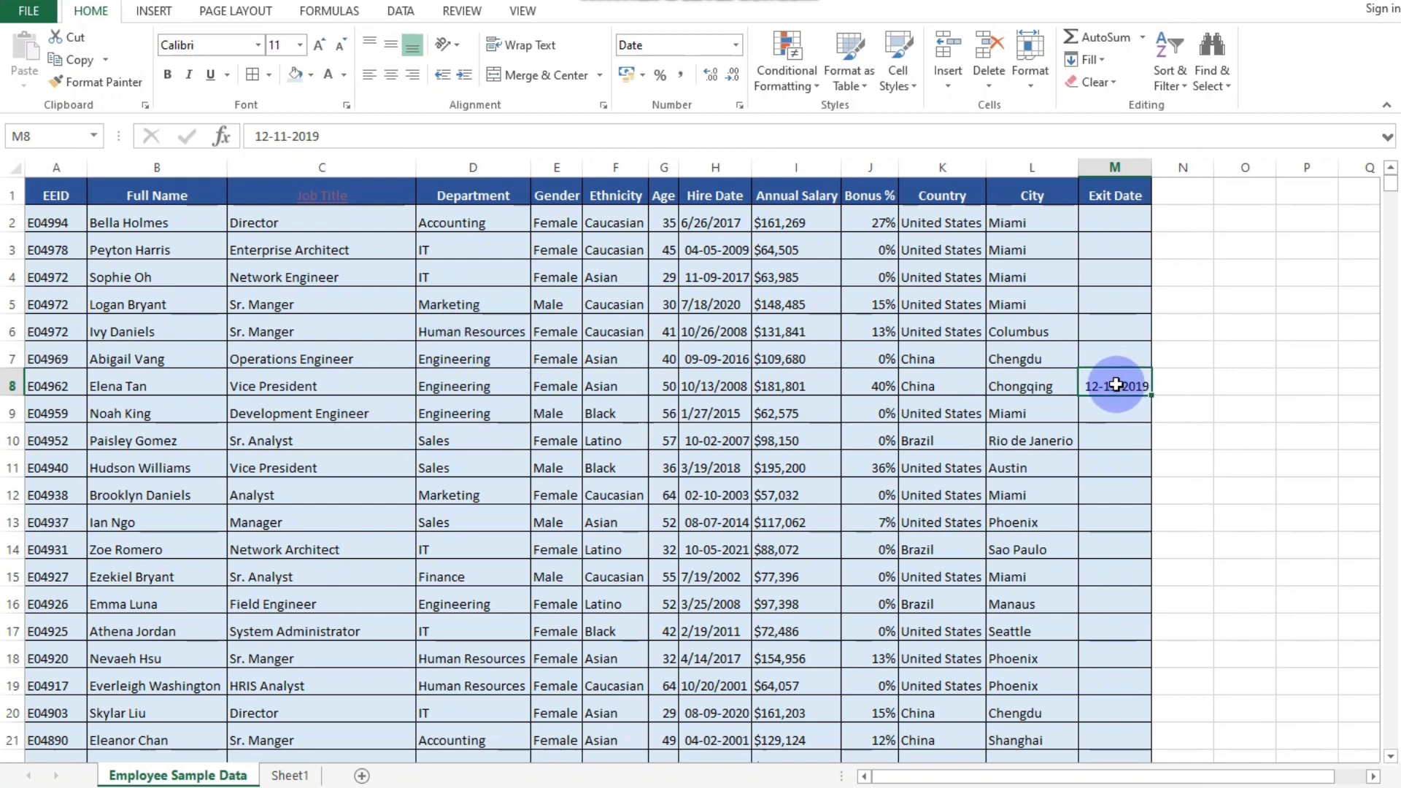
- Clear the hyperlink from the Job Title header cell C1 with Clear Hyperlinks
{"action": "left_click", "coordinate": [803, 358]}
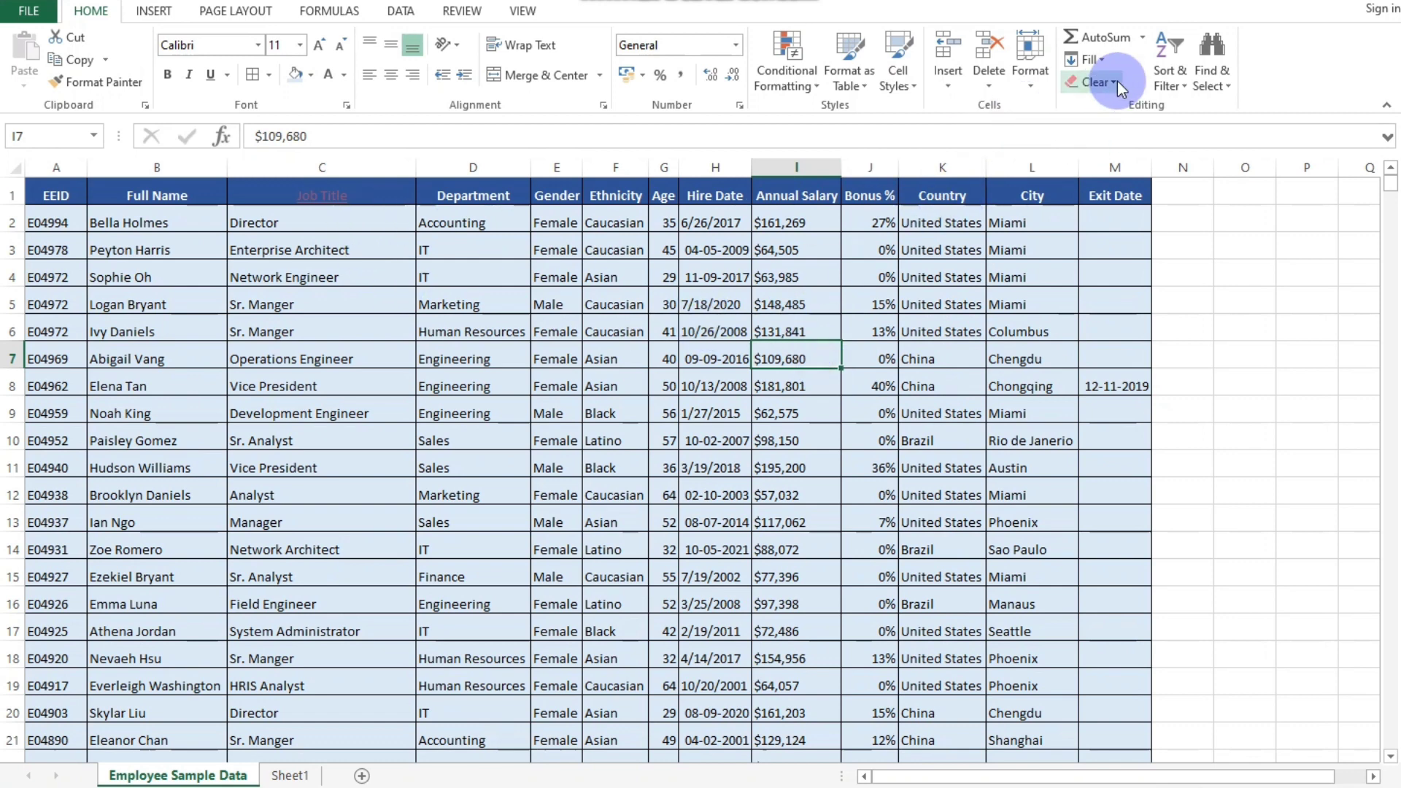
{"action": "left_click", "coordinate": [1094, 82]}
{"action": "left_click", "coordinate": [832, 338]}
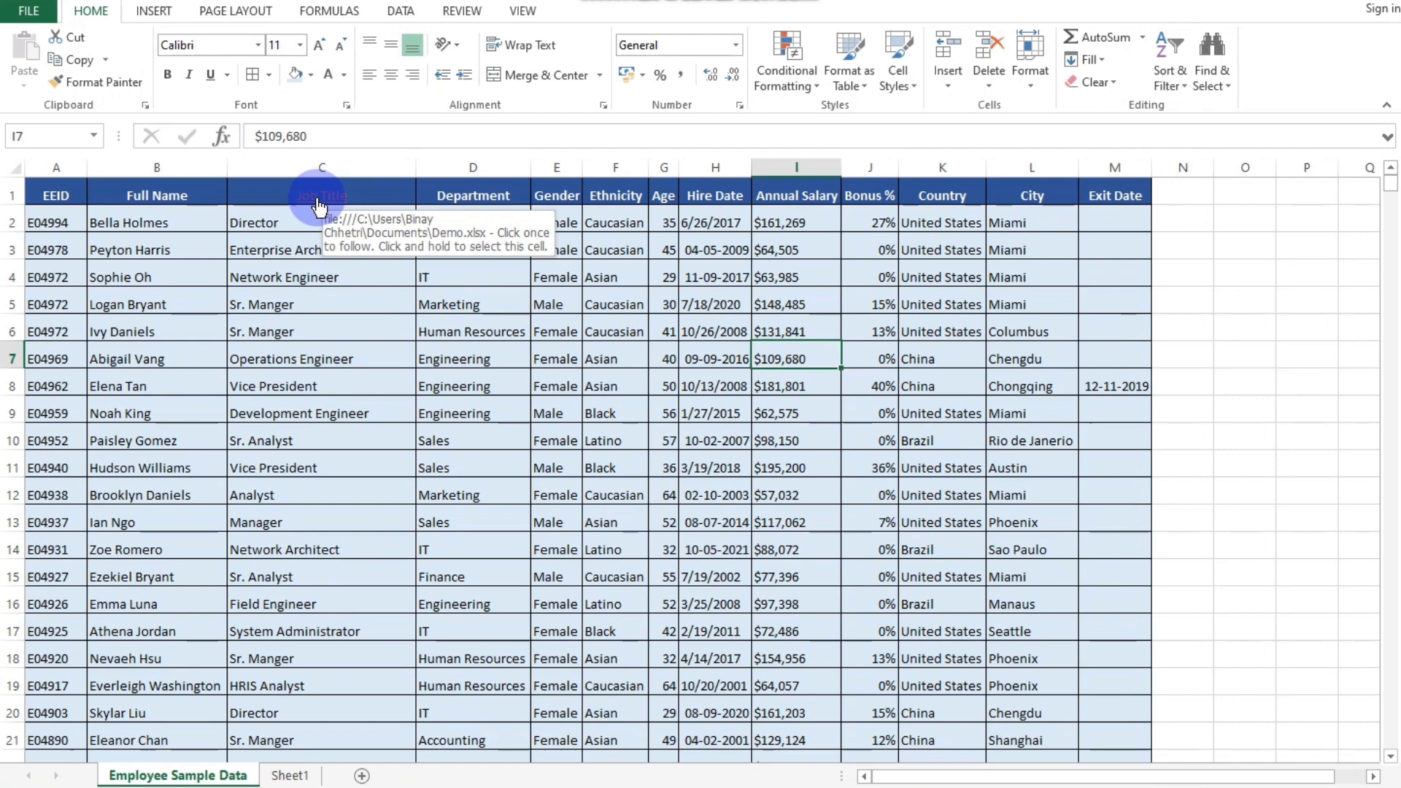
{"action": "left_click", "coordinate": [383, 191]}
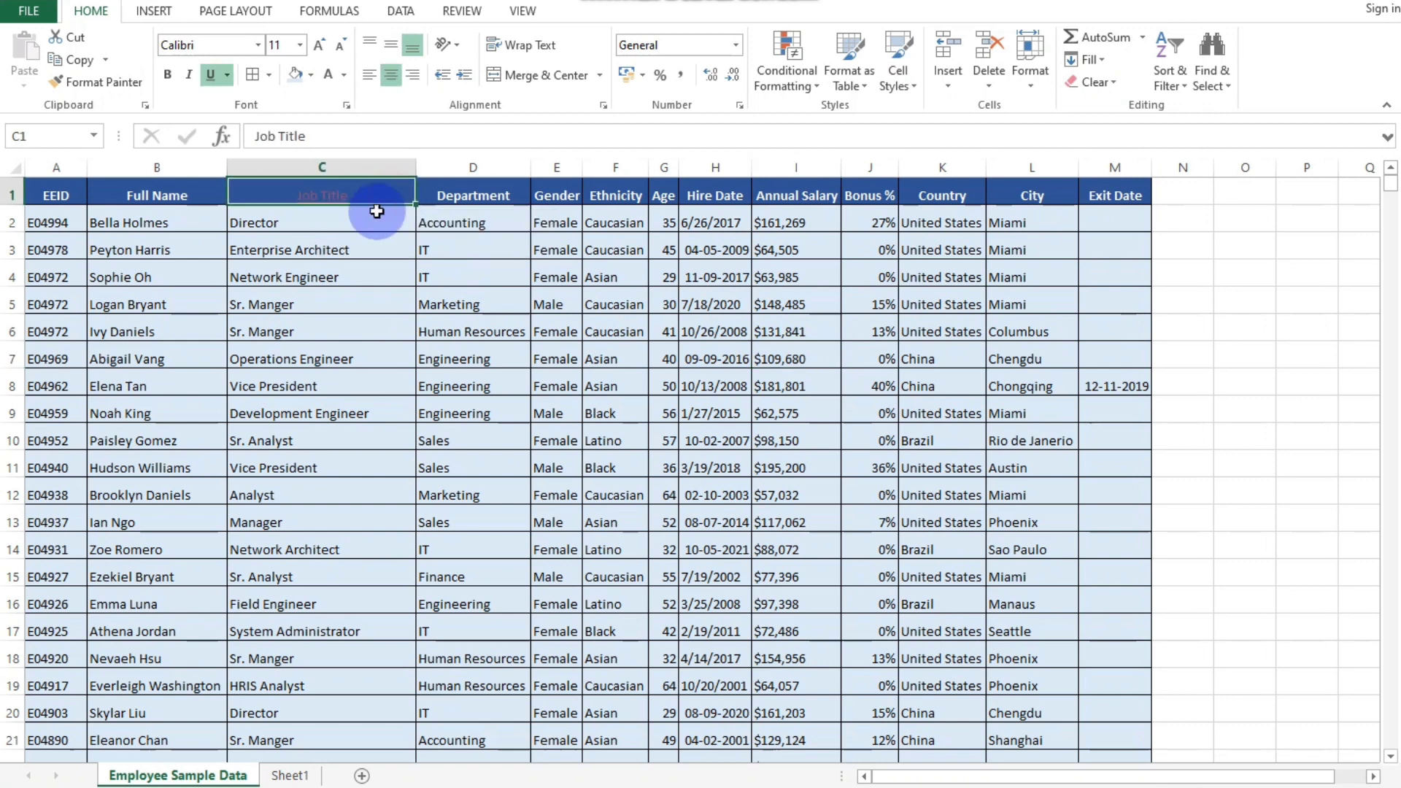
{"action": "left_click", "coordinate": [1106, 80]}
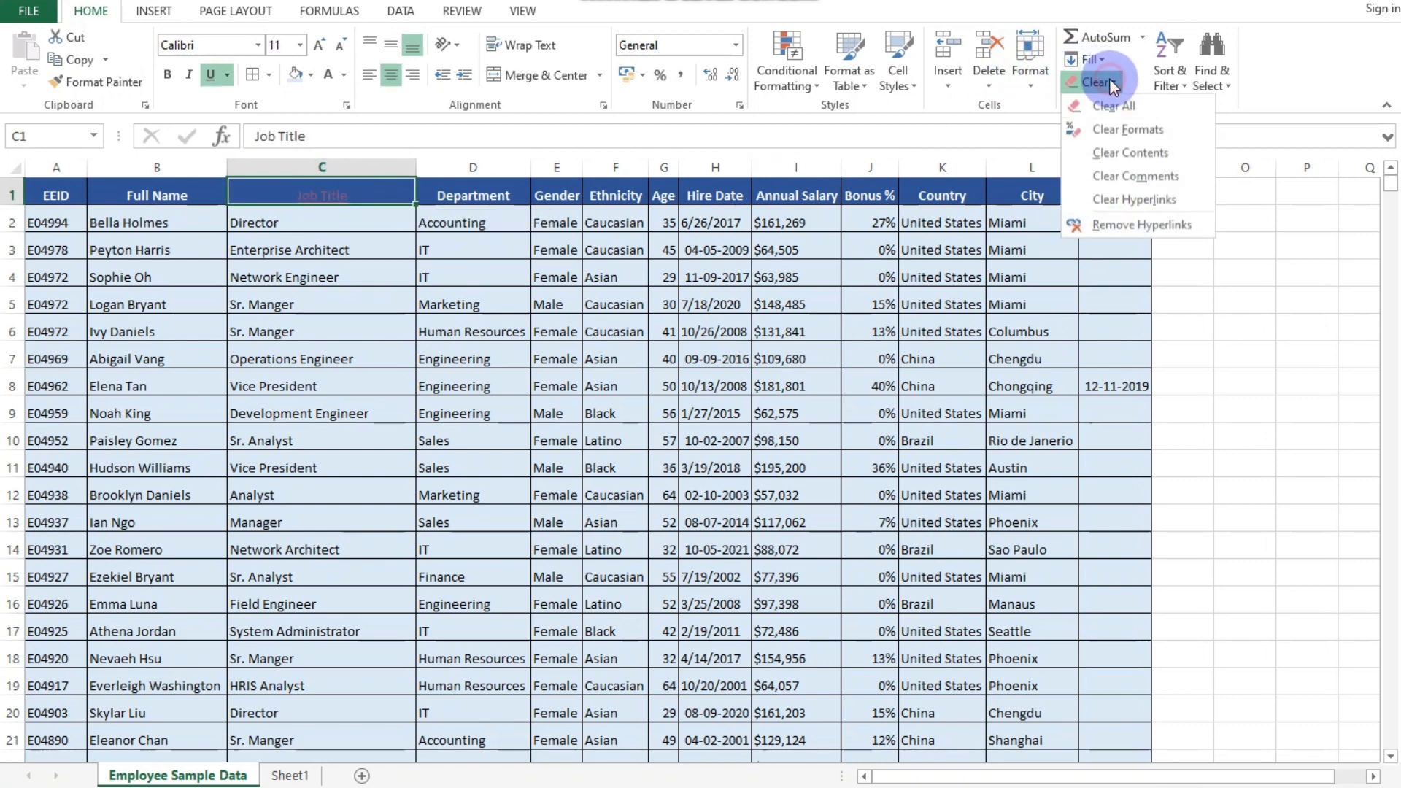
{"action": "left_click", "coordinate": [1150, 200]}
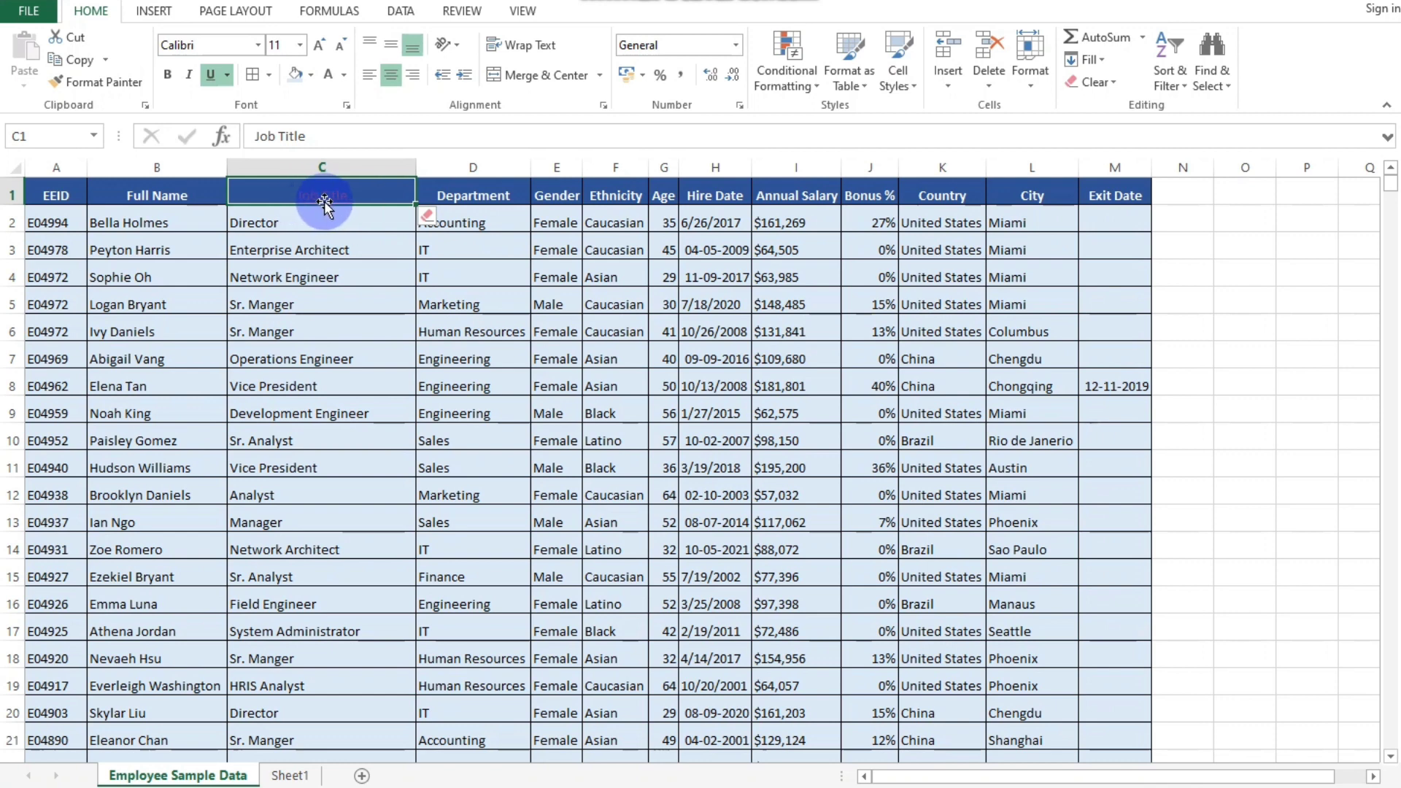
- Switch the clearing of cell C1 to Clear Hyperlinks and Formats, and undo the hyperlink and comment clearing
{"action": "left_click", "coordinate": [426, 218]}
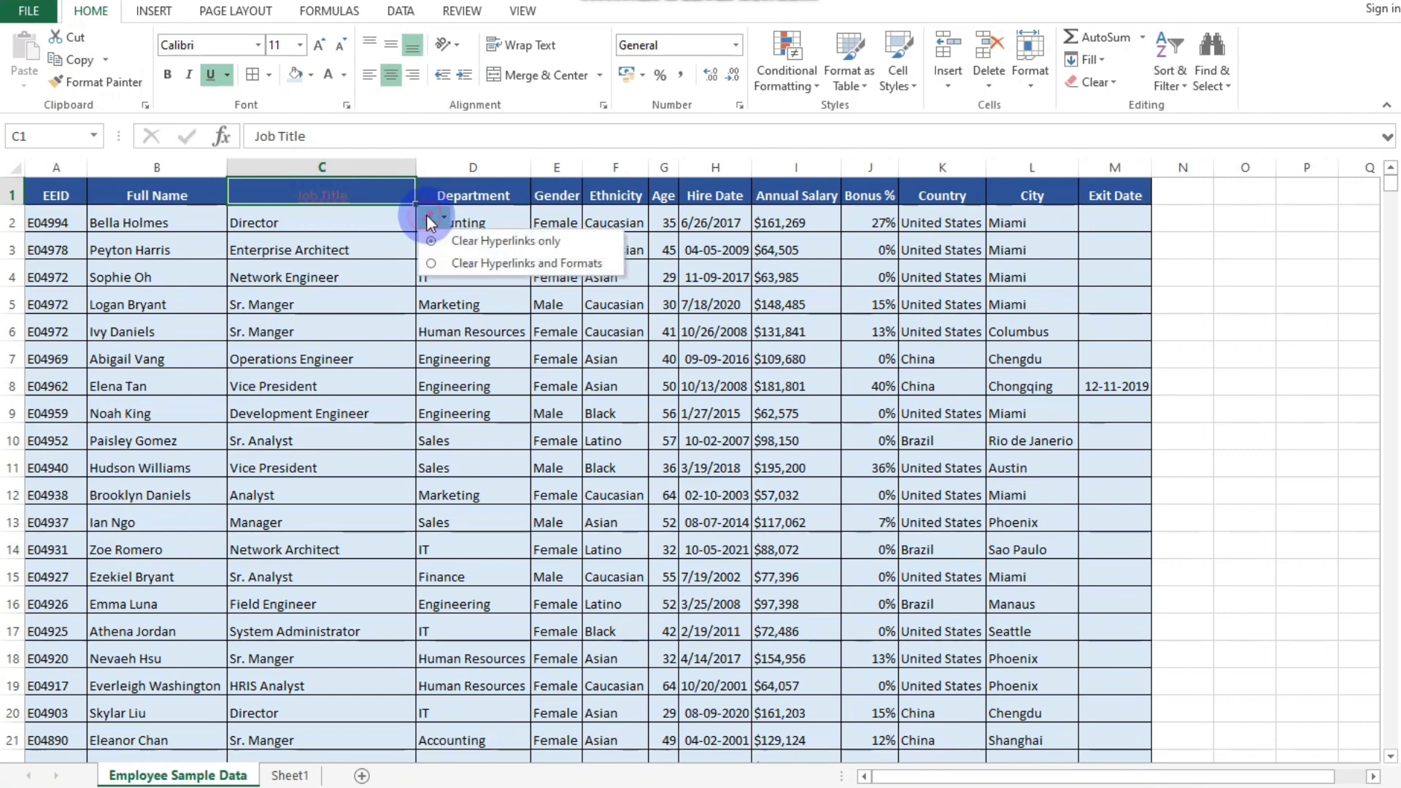
{"action": "left_click", "coordinate": [549, 264]}
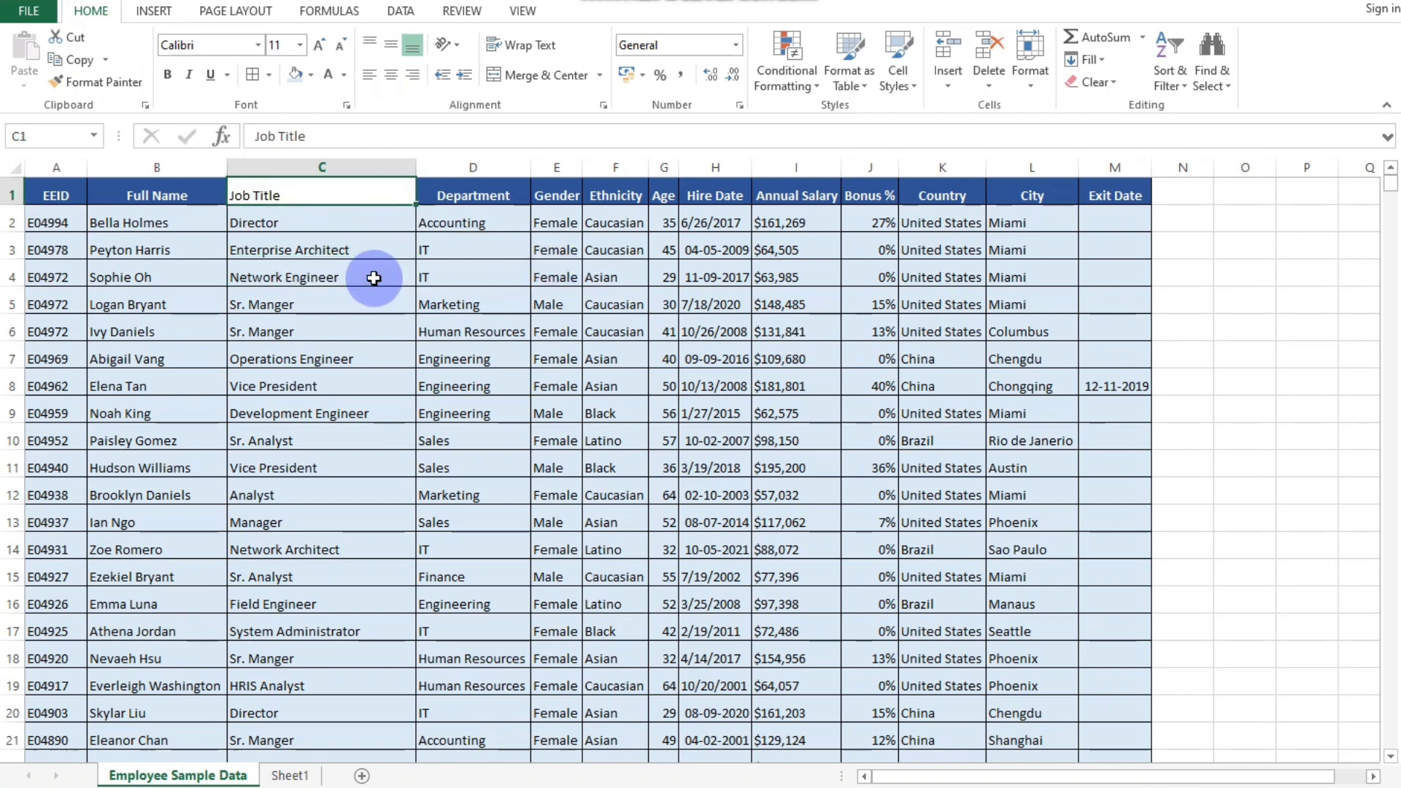
{"action": "left_click", "coordinate": [289, 205]}
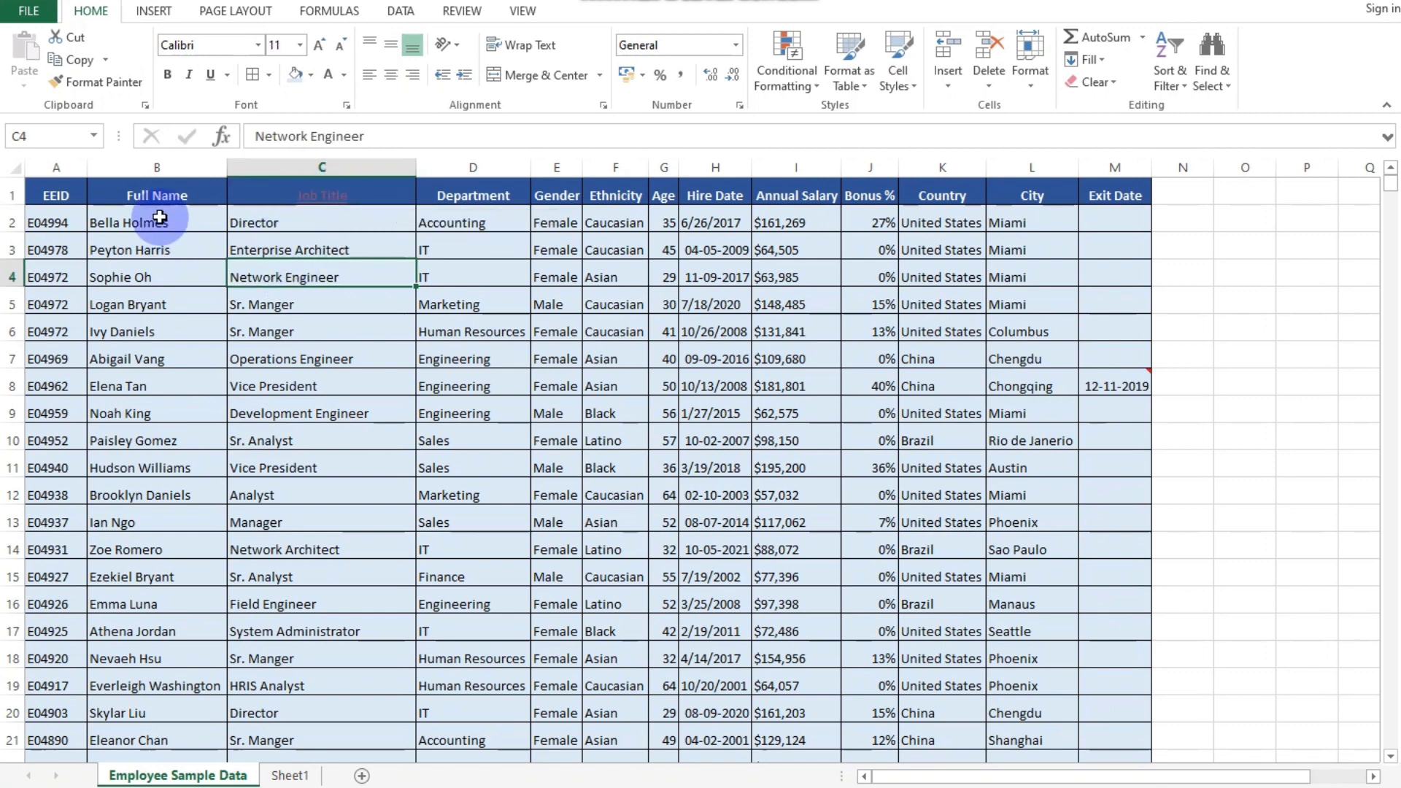
- Clear the hyperlinks from the entire employee sheet with Clear Hyperlinks, keeping the cell formatting
{"action": "left_click_drag", "start_coordinate": [51, 199], "coordinate": [789, 215]}
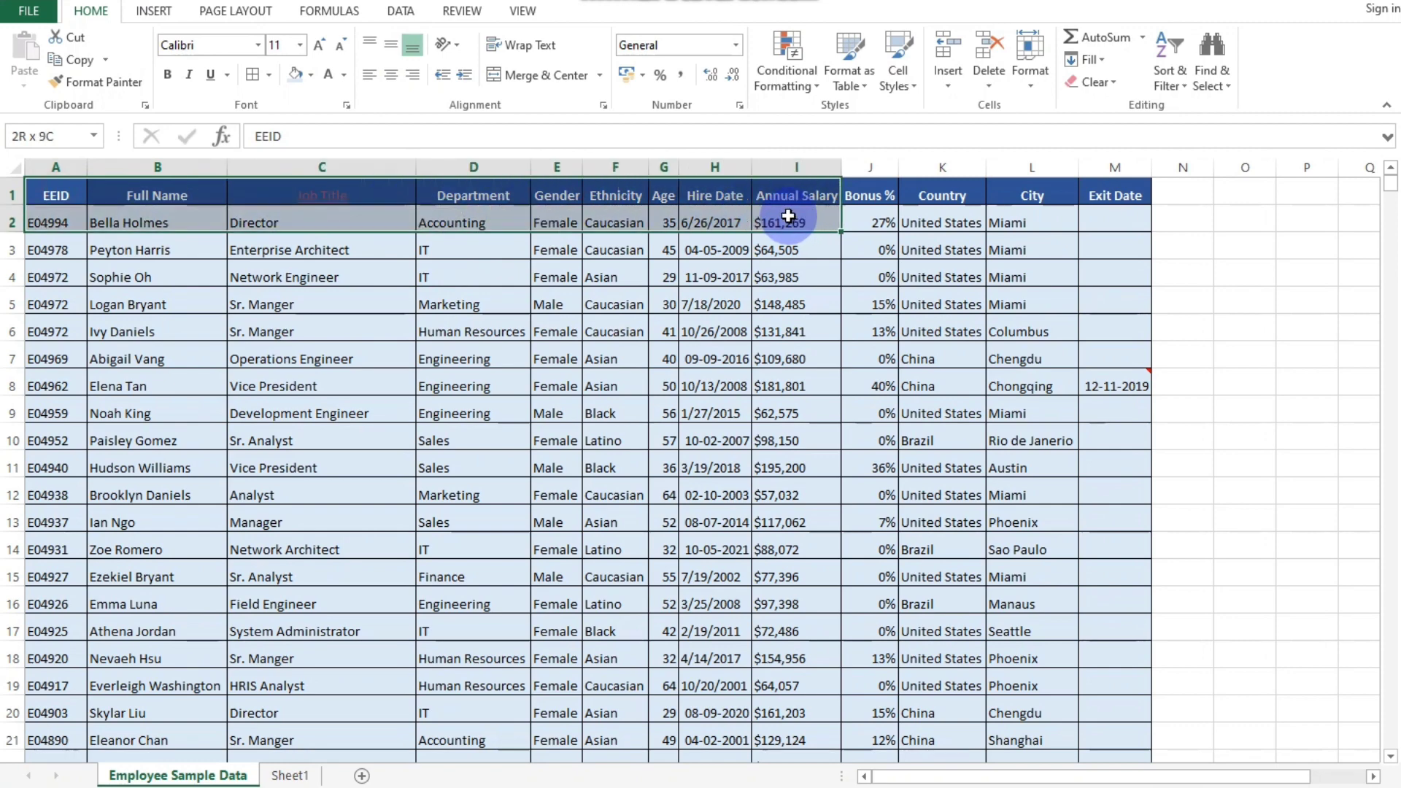
{"action": "left_click", "coordinate": [14, 168]}
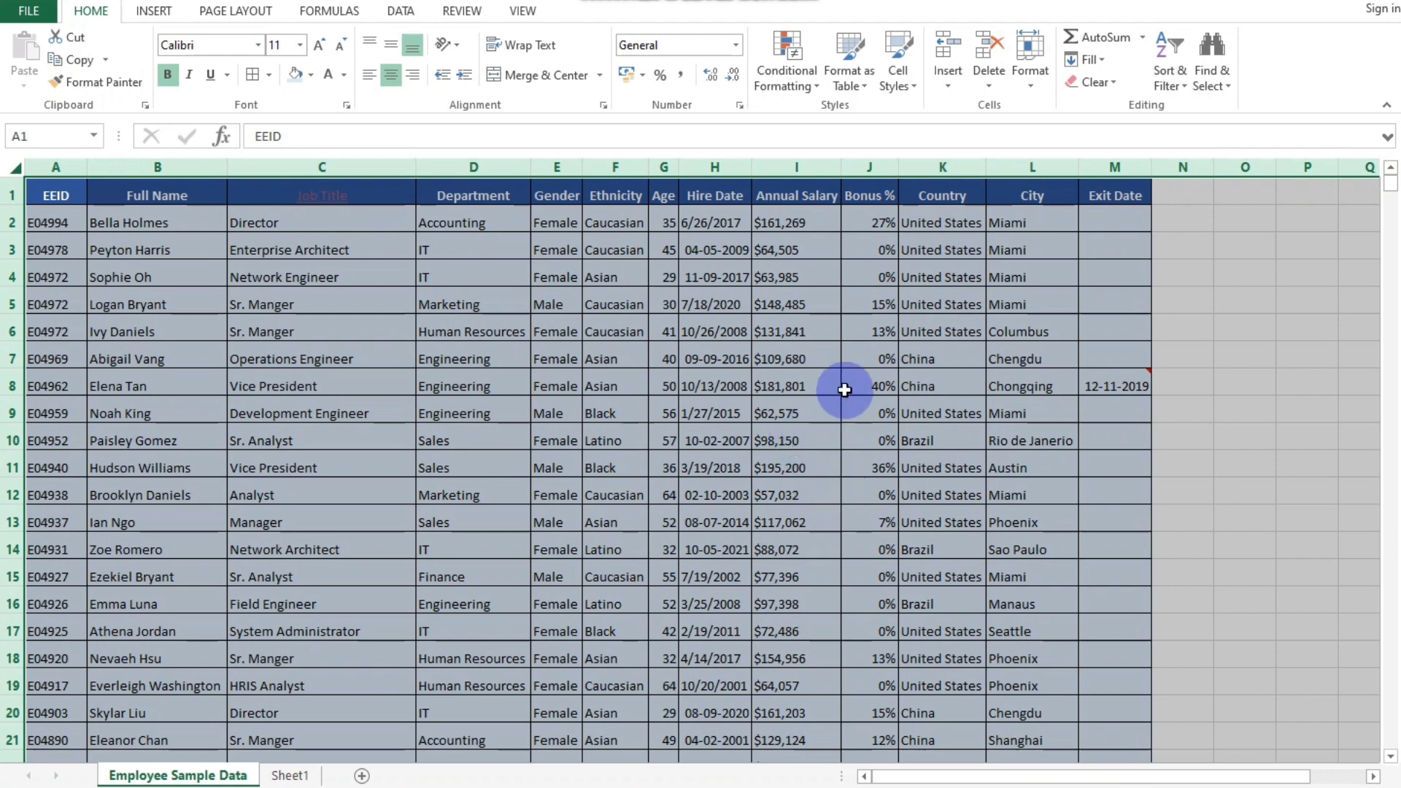
{"action": "left_click", "coordinate": [1114, 83]}
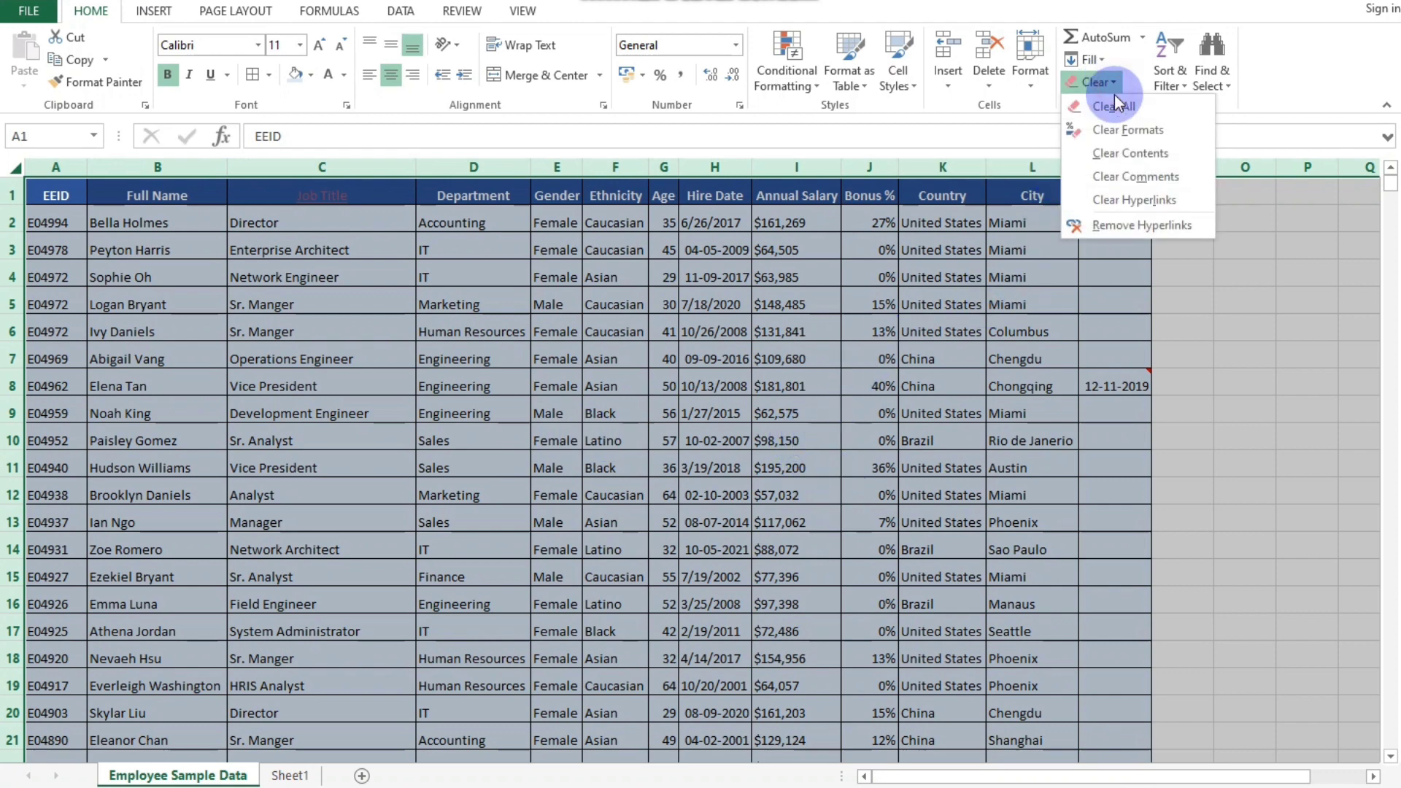
{"action": "left_click", "coordinate": [1121, 201]}
{"action": "left_click", "coordinate": [475, 281]}
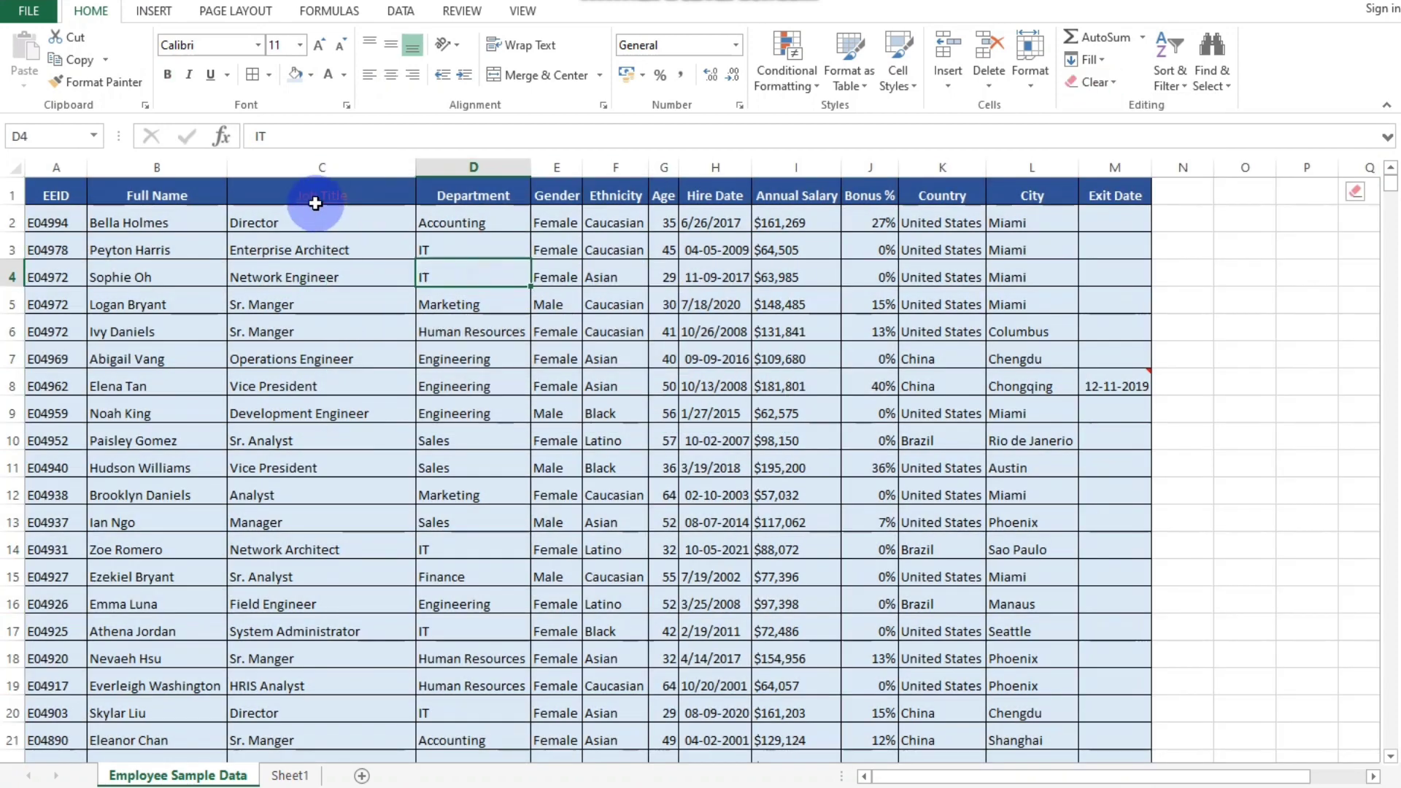
- Check whether the Job Title header cell C1 still opens its link, and undo the sheet-wide hyperlink clearing
{"action": "left_click", "coordinate": [328, 196]}
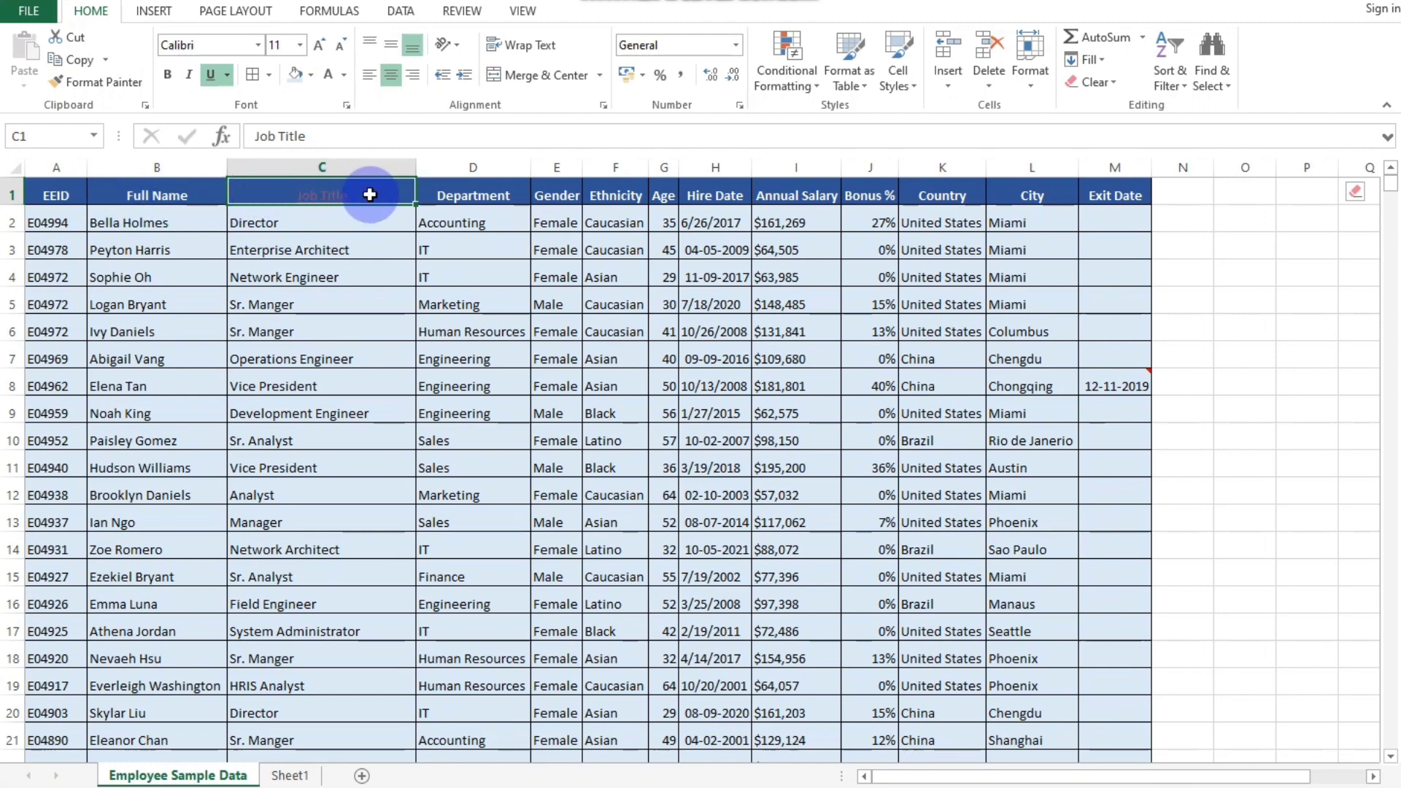
{"action": "left_click", "coordinate": [369, 243]}
{"action": "left_click", "coordinate": [363, 194]}
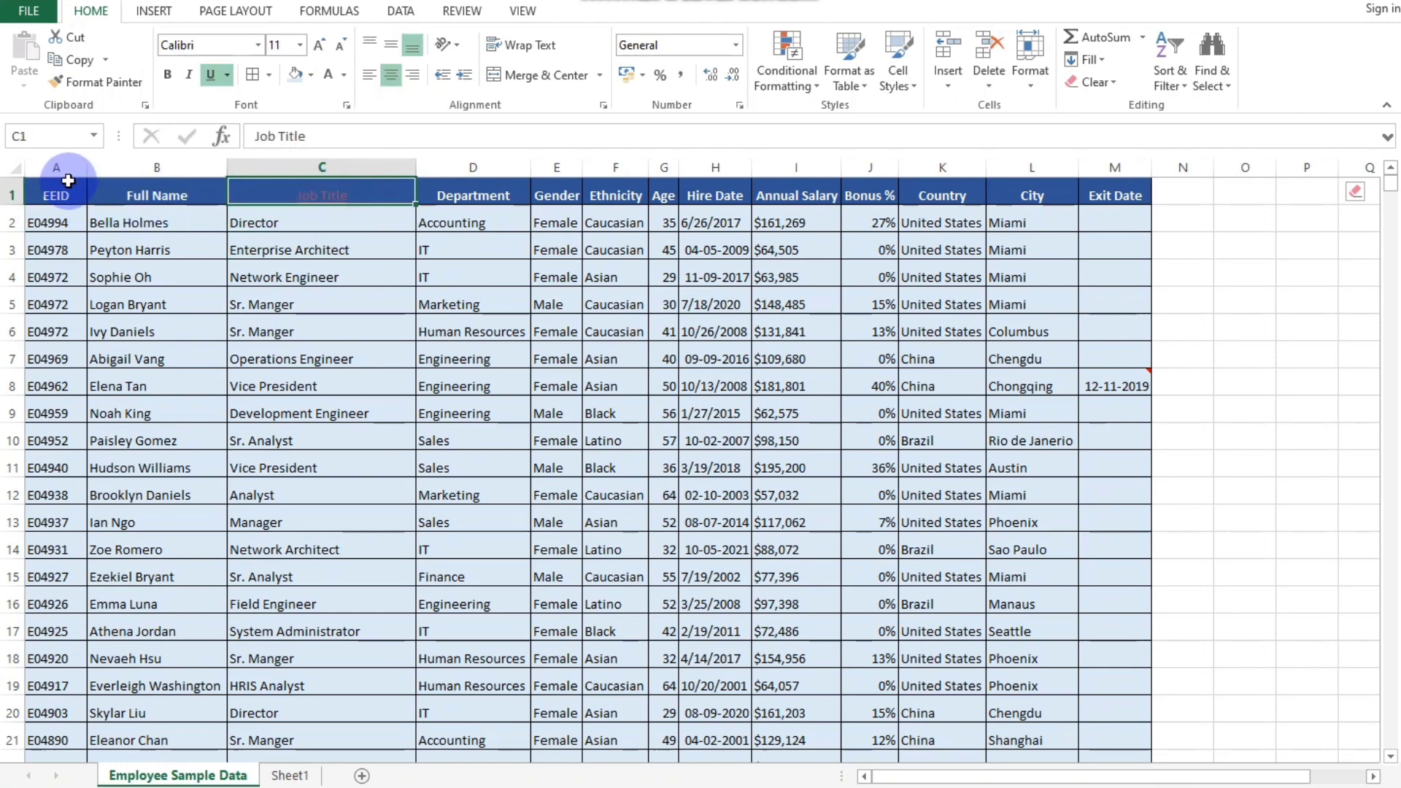
{"action": "left_click", "coordinate": [76, 182]}
{"action": "left_click", "coordinate": [244, 276]}
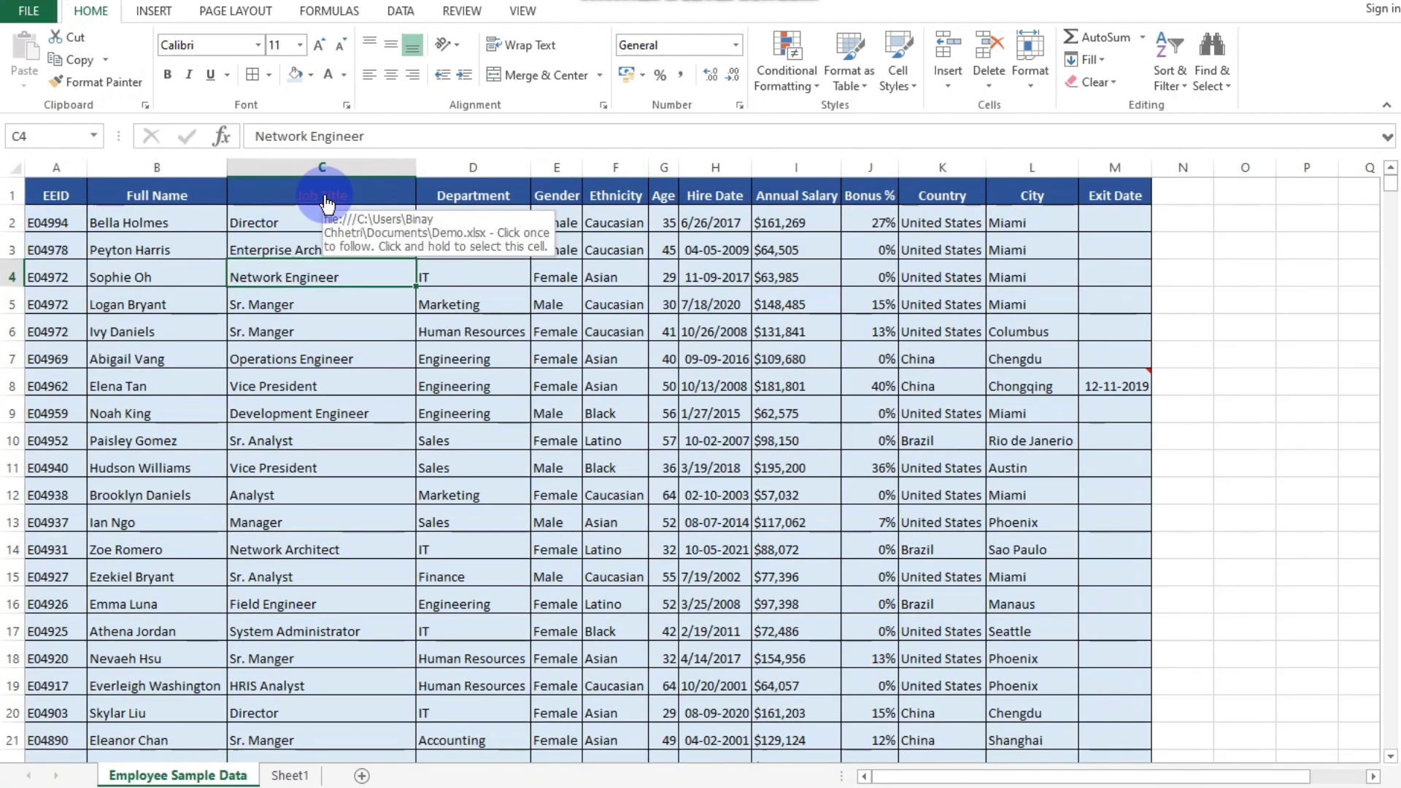
- Remove the hyperlinks together with their formatting from the entire sheet with Remove Hyperlinks, and check the Job Title header cell C1
{"action": "left_click", "coordinate": [16, 168]}
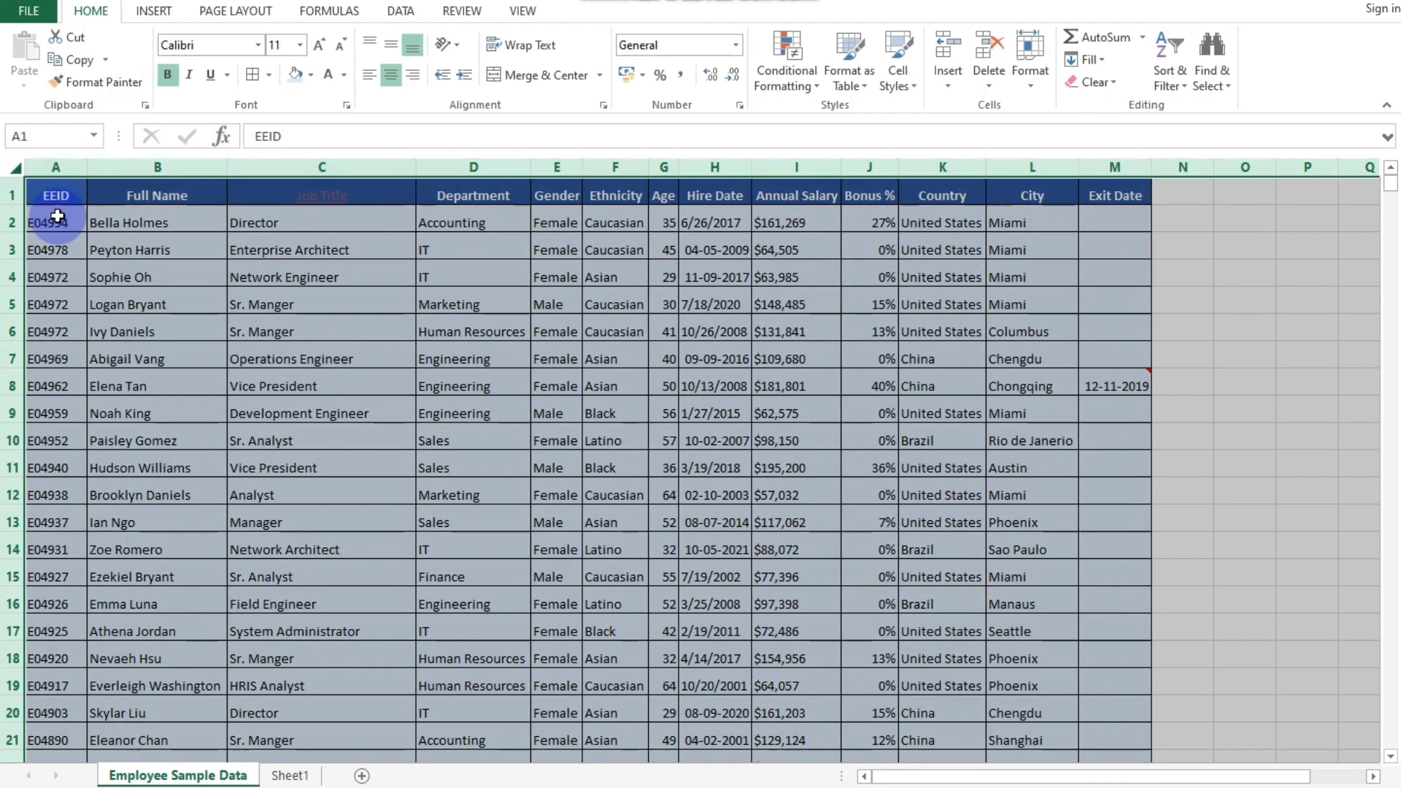
{"action": "left_click", "coordinate": [1096, 82]}
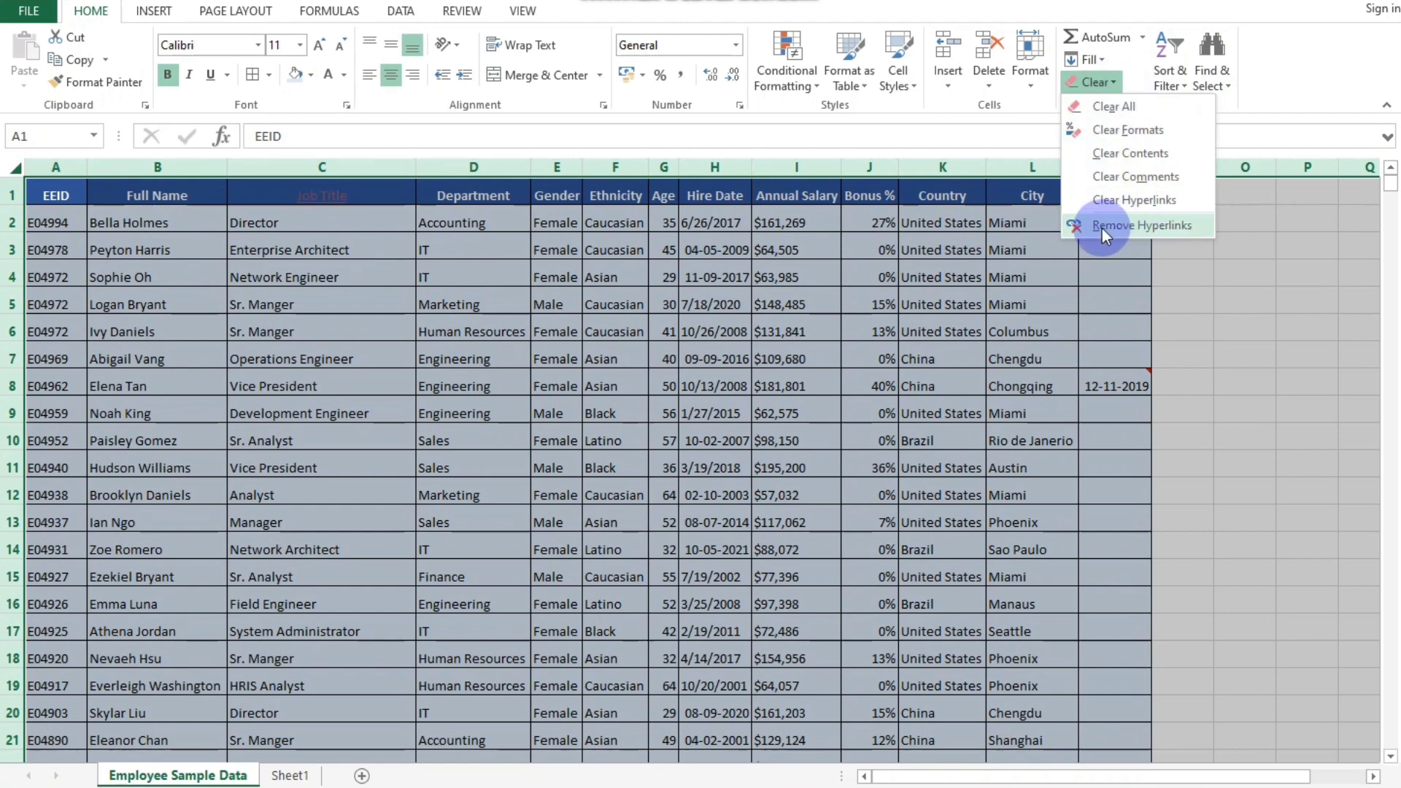
{"action": "left_click", "coordinate": [1168, 227]}
{"action": "left_click", "coordinate": [897, 322]}
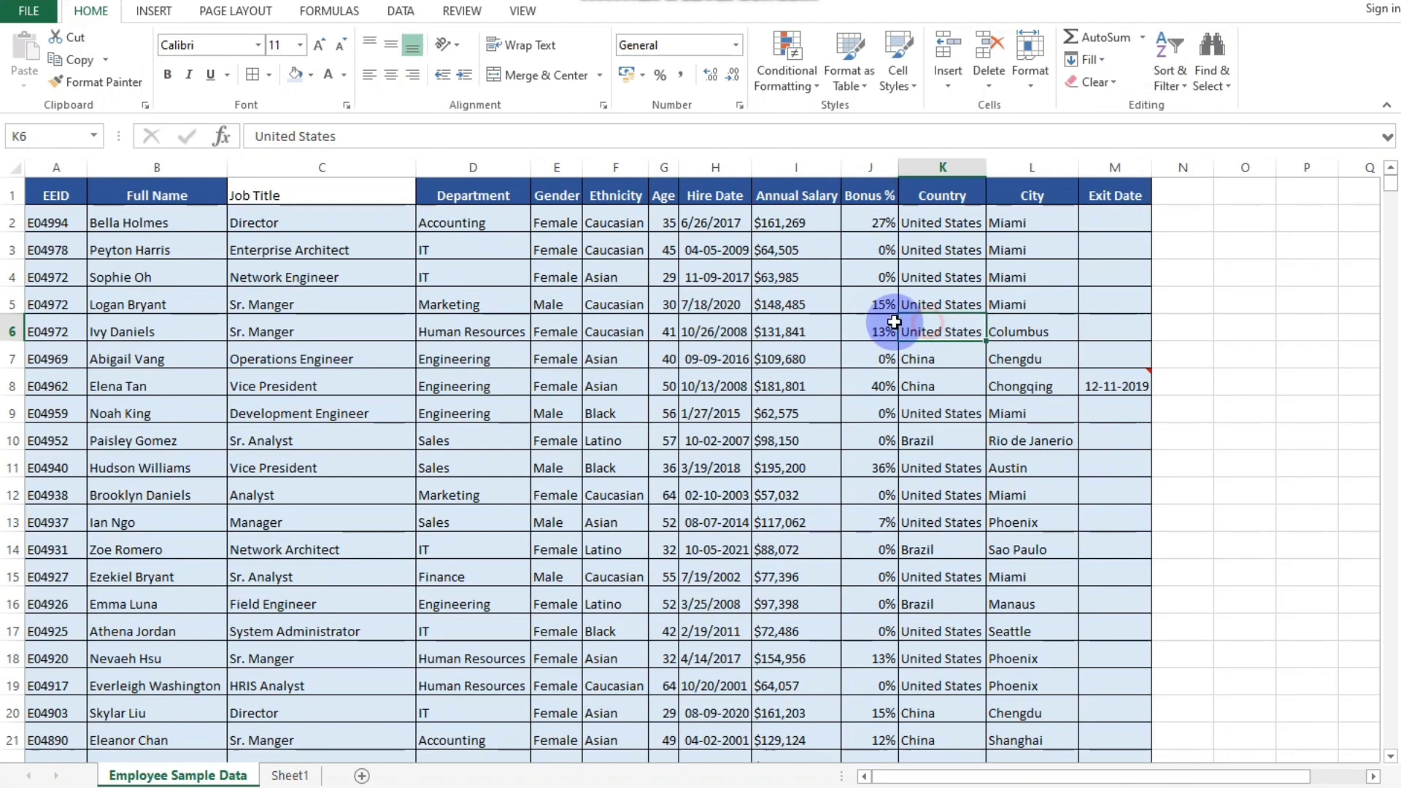
{"action": "left_click", "coordinate": [336, 197]}
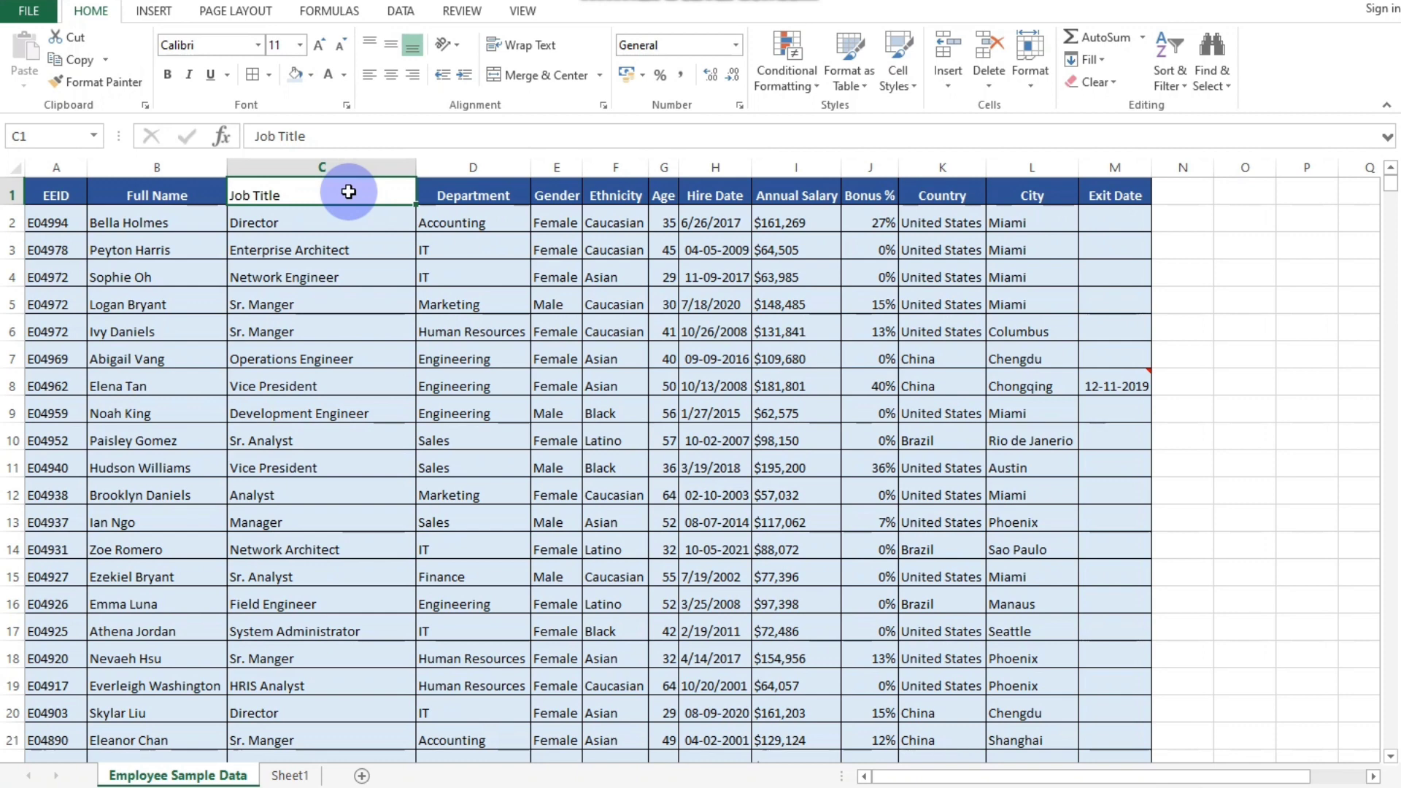
{"action": "left_click", "coordinate": [617, 382]}
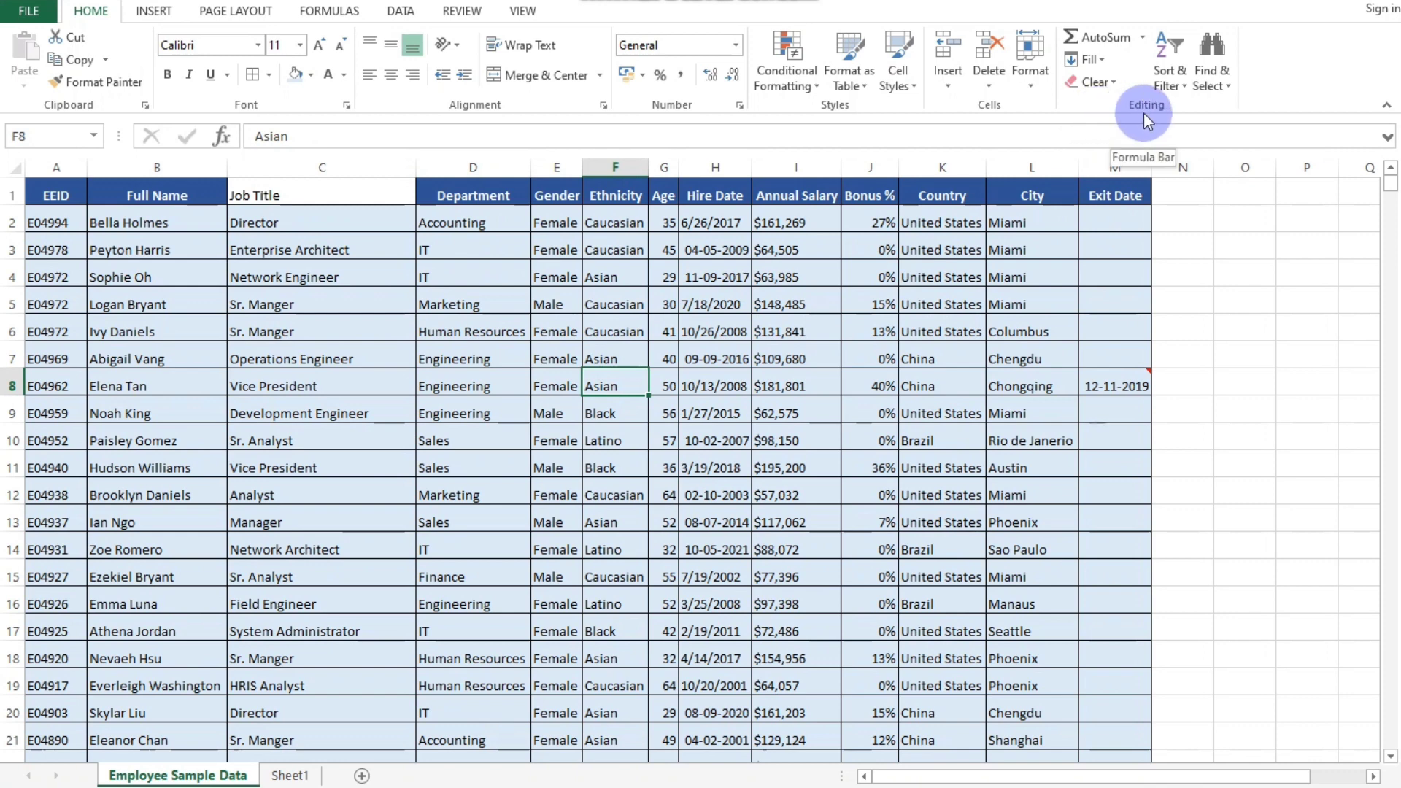
{"action": "left_click", "coordinate": [1098, 82]}
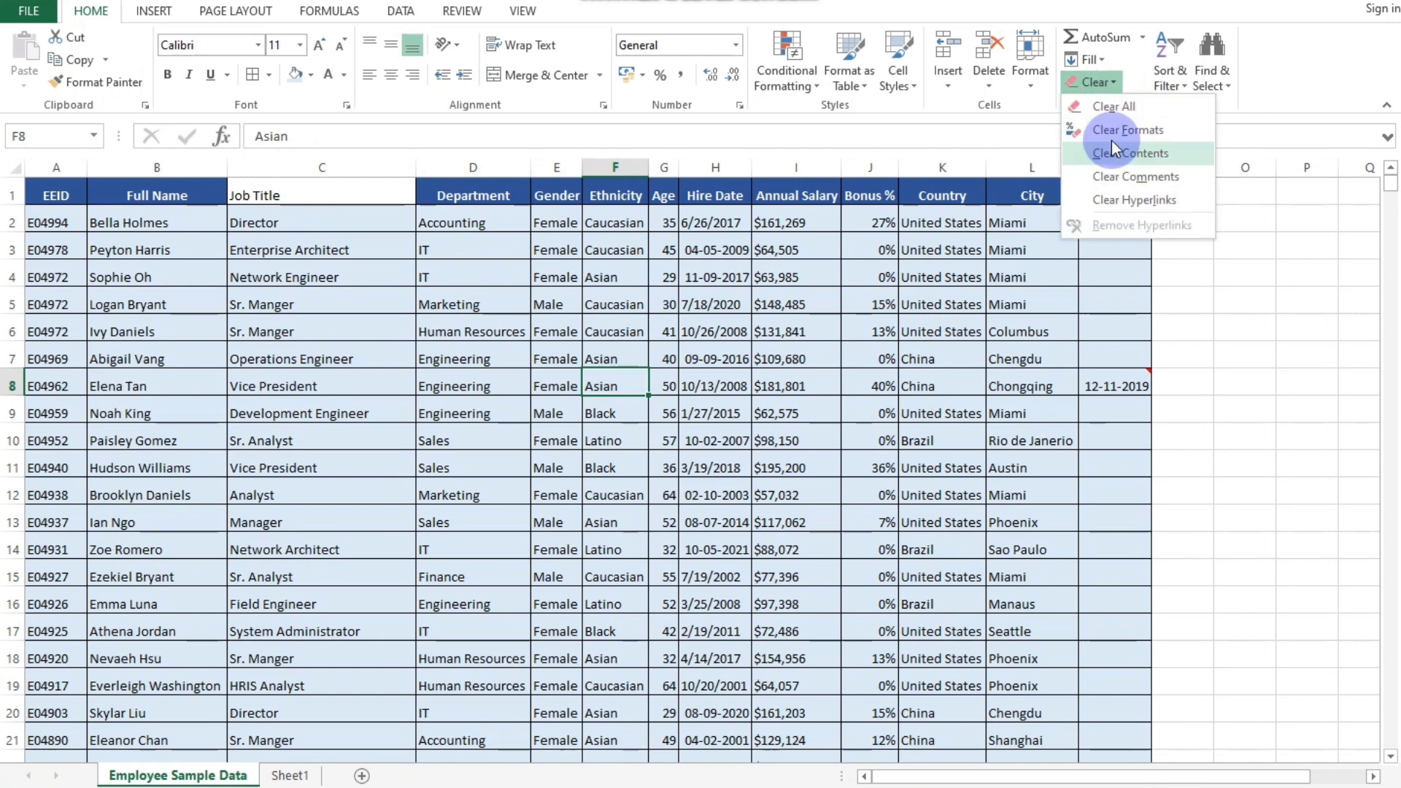
{"action": "left_click", "coordinate": [1019, 276]}
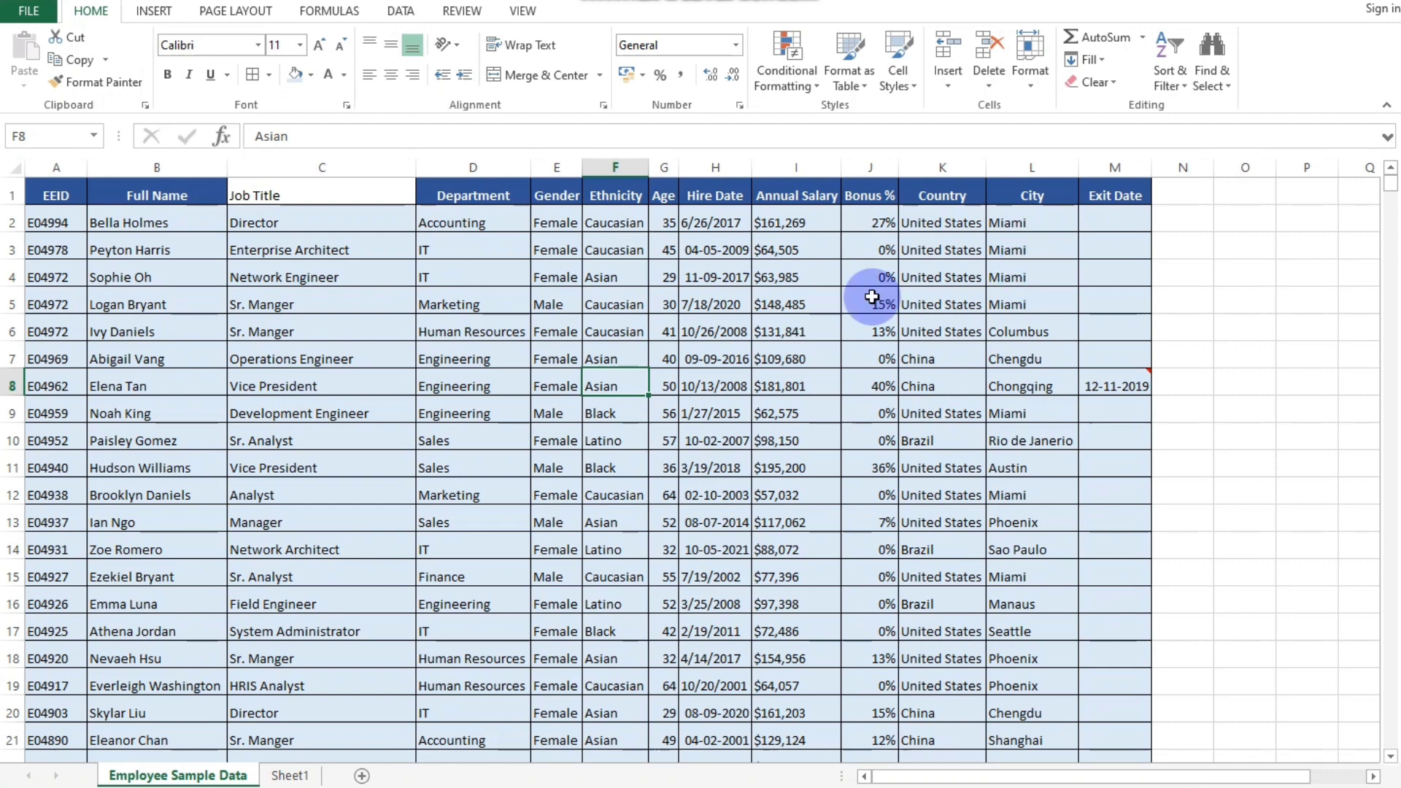